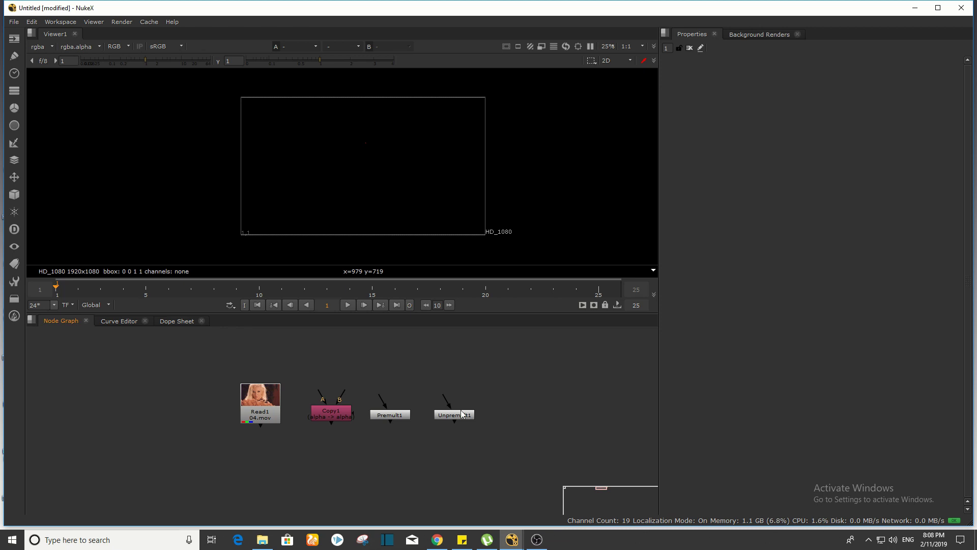
Switch to the browser to read the YouTube channel comments requesting a premult and copy tutorial, and return to NukeX
scroll(383, 414, "up", 4)
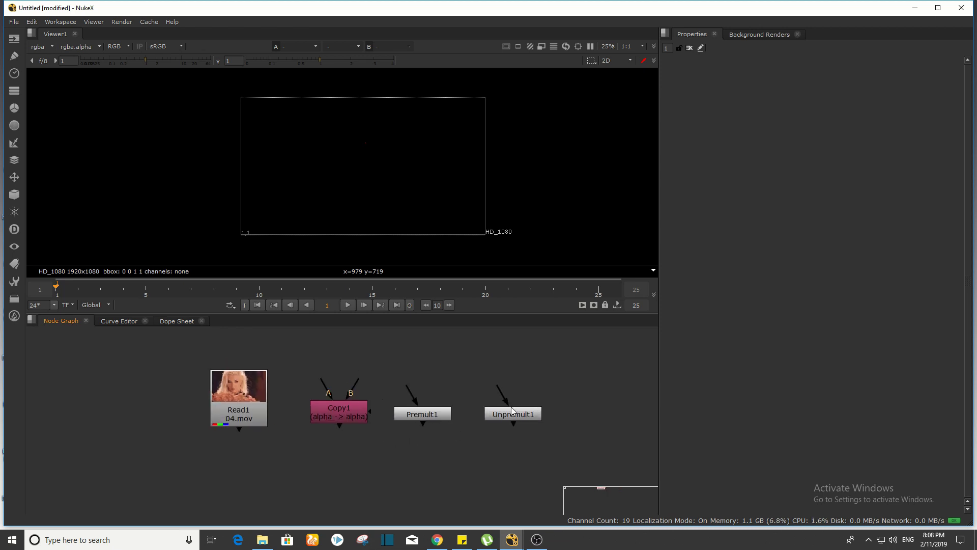
left_click(437, 540)
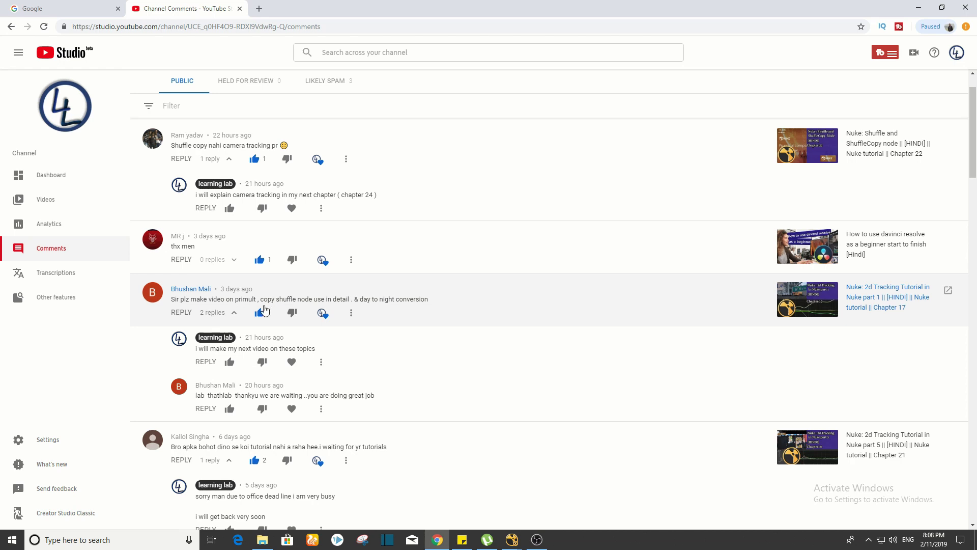
left_click(919, 7)
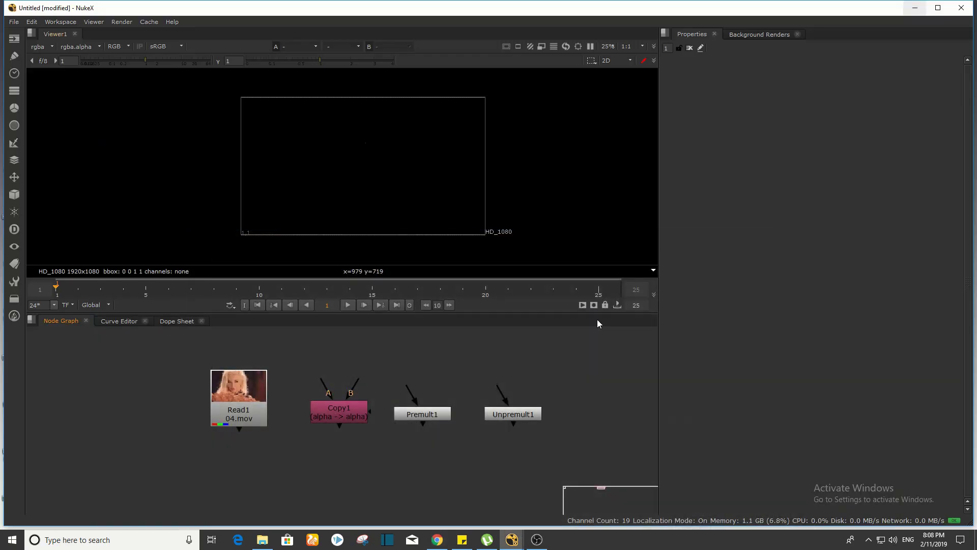
middle_click_drag(520, 380, 496, 381)
middle_click_drag(312, 444, 364, 426)
mouse_move(269, 451)
middle_mouse_down()
mouse_move(231, 453)
mouse_move(265, 467)
middle_mouse_up()
middle_click_drag(422, 436, 406, 427)
scroll(372, 425, "up", 2)
middle_click_drag(327, 406, 305, 419)
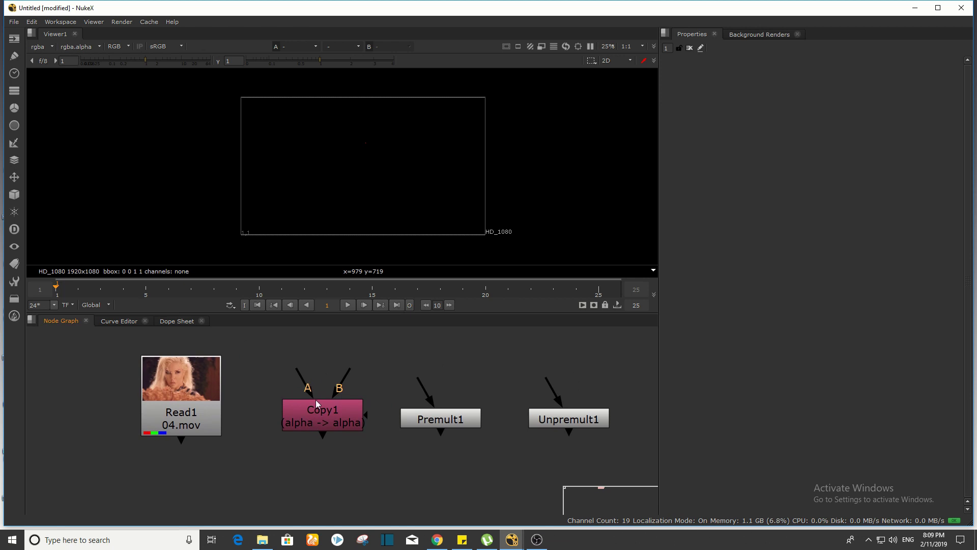
left_click_drag(277, 365, 614, 456)
scroll(371, 433, "down", 5)
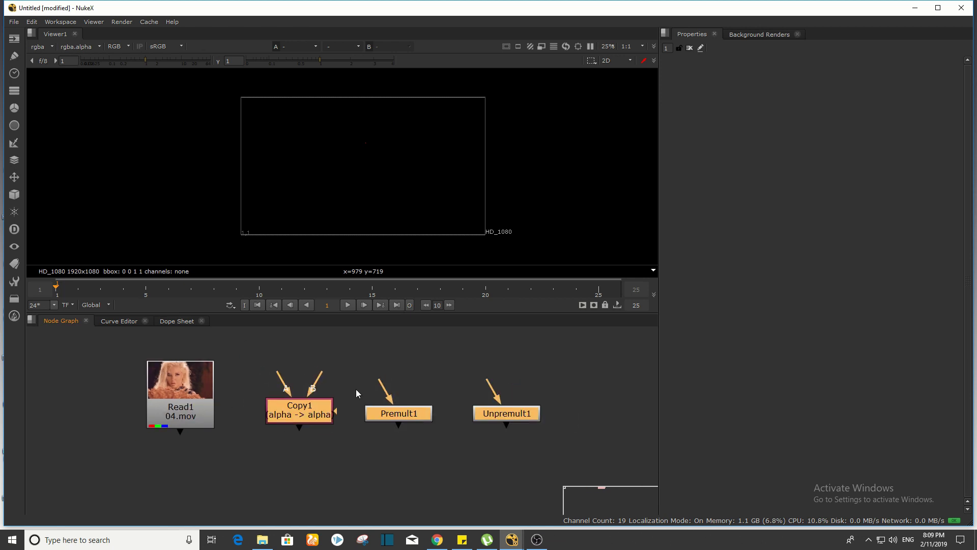
scroll(386, 427, "up", 3)
left_click(445, 447)
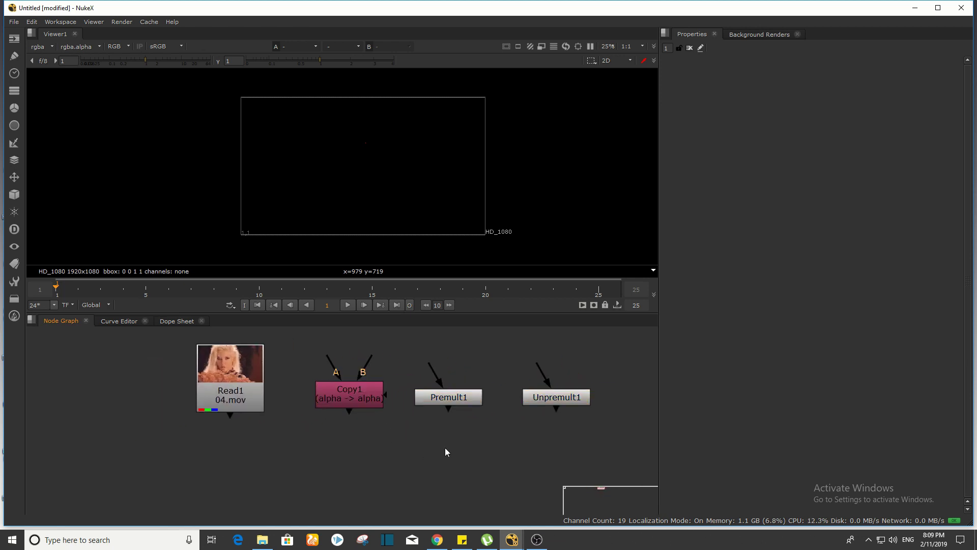
mouse_move(349, 401)
left_mouse_down()
mouse_move(290, 465)
mouse_move(243, 483)
mouse_move(359, 400)
mouse_move(349, 381)
left_mouse_up()
middle_click_drag(349, 385, 466, 429)
left_click(396, 446)
middle_click_drag(367, 426, 394, 385)
Add a Copy node connected to the Read1 clip and place it directly below Read1
left_click(393, 384)
key("Tab")
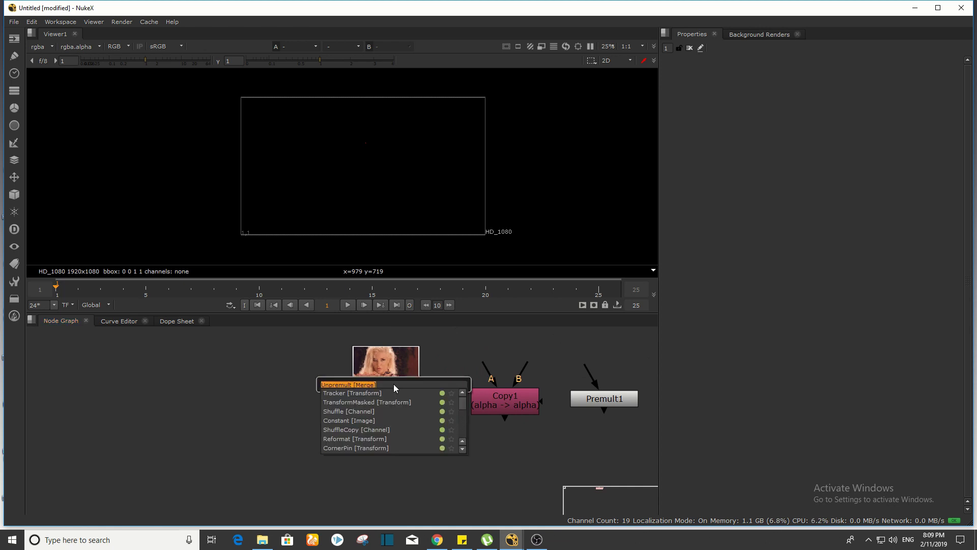
type("copy")
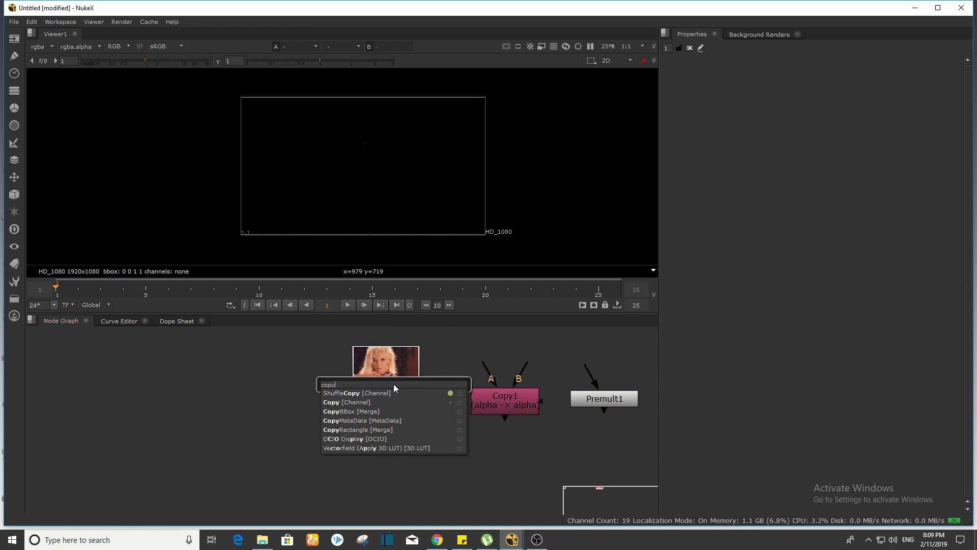
left_click(367, 402)
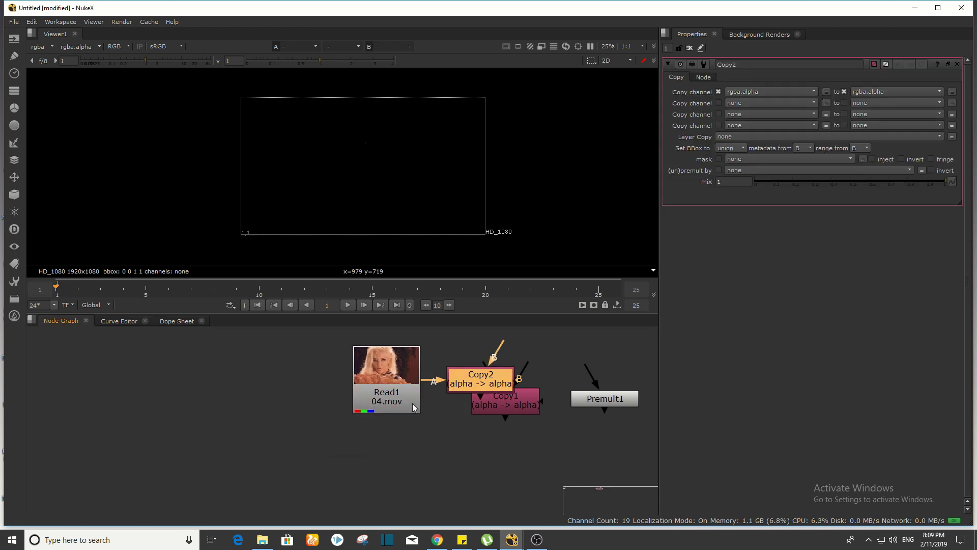
middle_click_drag(373, 409, 418, 420)
left_click_drag(505, 399, 413, 503)
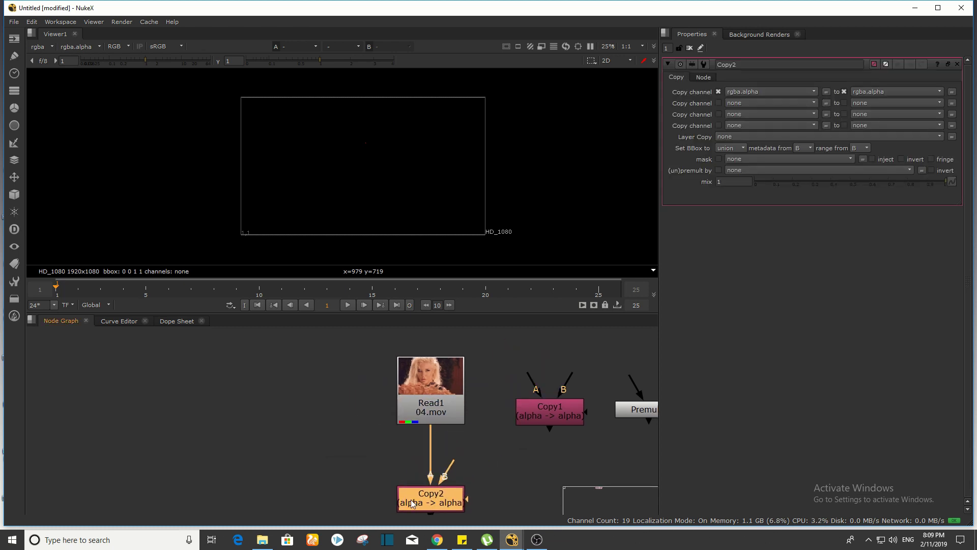
Move Copy1, Premult1 and Unpremult1 further away from Read1 and connect Copy2's B input to Read1
middle_click_drag(606, 421, 375, 395)
scroll(371, 408, "down", 2)
left_click_drag(564, 342, 442, 385)
middle_click_drag(252, 366, 324, 378)
left_click(324, 382)
left_click(328, 468)
middle_click_drag(485, 435, 408, 420)
left_click_drag(361, 343, 651, 429)
middle_click_drag(295, 430, 394, 453)
left_click(342, 459)
left_click(394, 453)
middle_click_drag(458, 383, 430, 382)
Display Read1 in the viewer and compare its RGB image with its alpha channel
left_click(318, 378)
key("1")
left_click(313, 338)
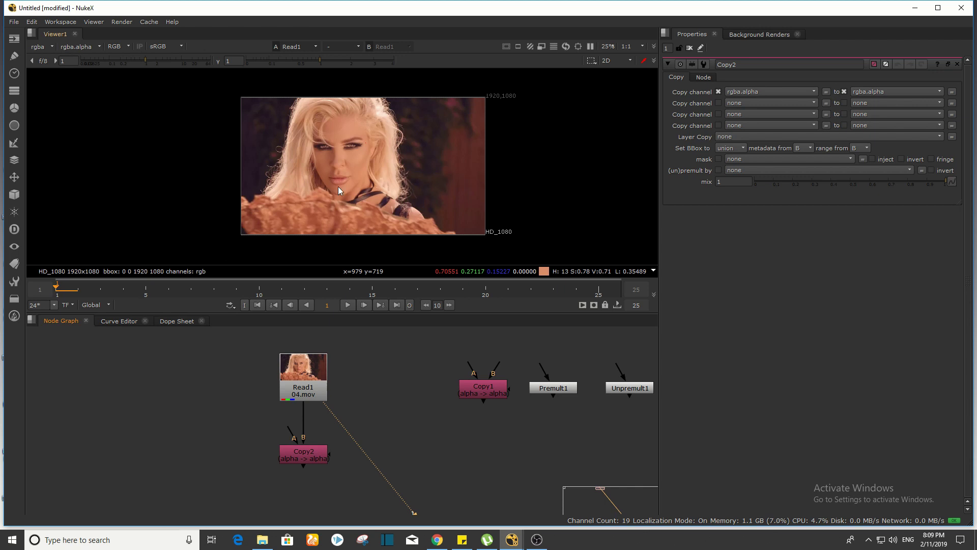
scroll(384, 168, "up", 10)
left_click(326, 385)
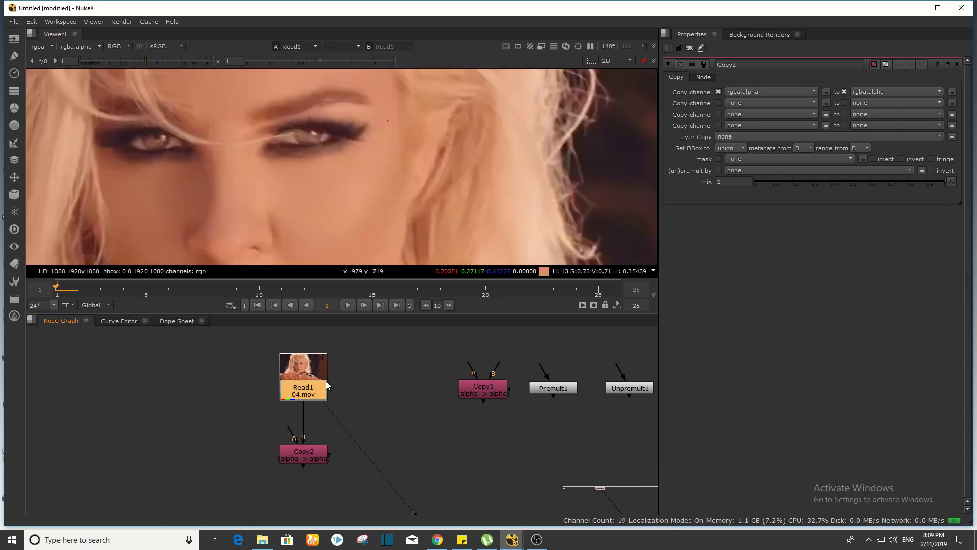
scroll(315, 396, "down", 3)
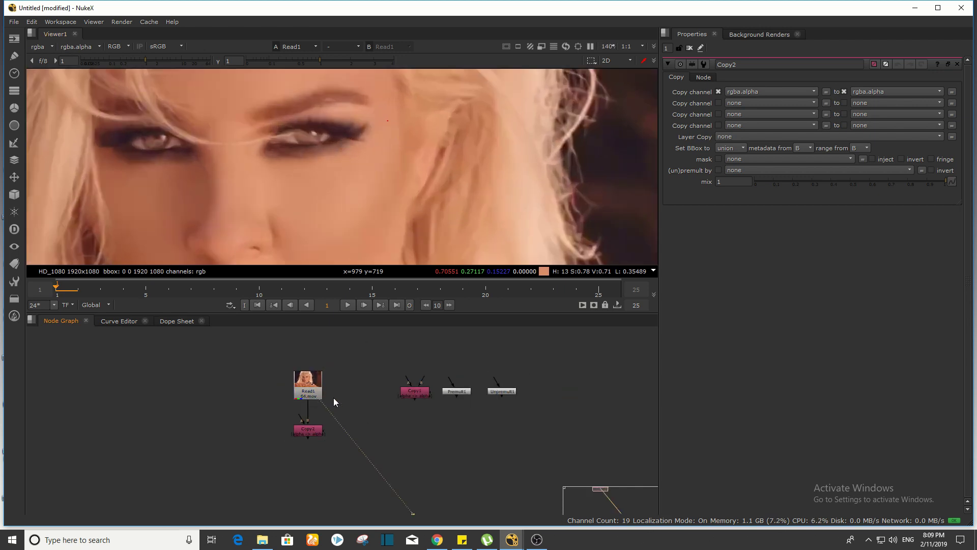
scroll(344, 149, "down", 6)
key("a")
middle_click_drag(426, 188, 355, 139)
scroll(356, 139, "down", 2)
left_click_drag(298, 132, 451, 221)
key("a")
key("a")
key("a")
key("a")
key("a")
key("a")
key("a")
key("a")
key("a")
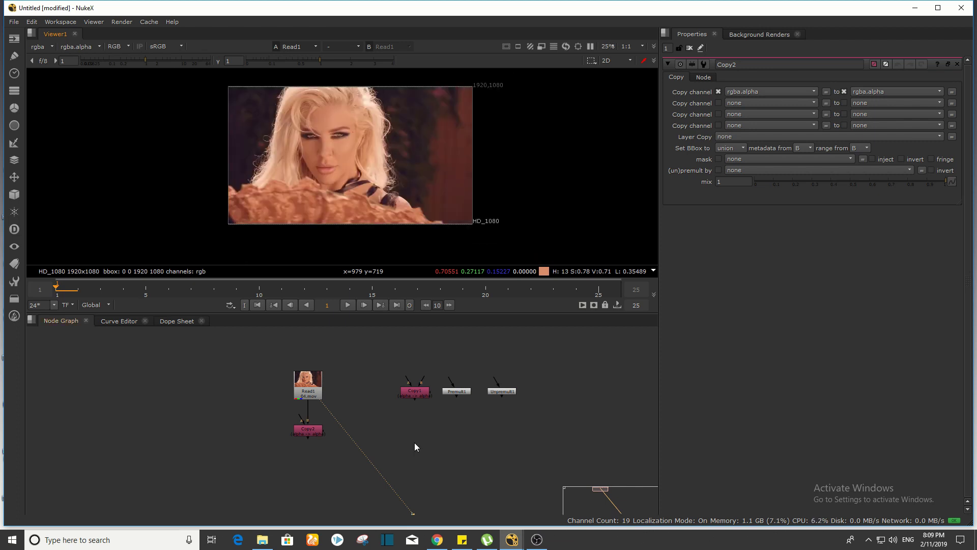
Add a Roto node and draw a closed five-point Bezier shape around the woman's eye on the right side of the image
scroll(417, 438, "up", 3)
key("o")
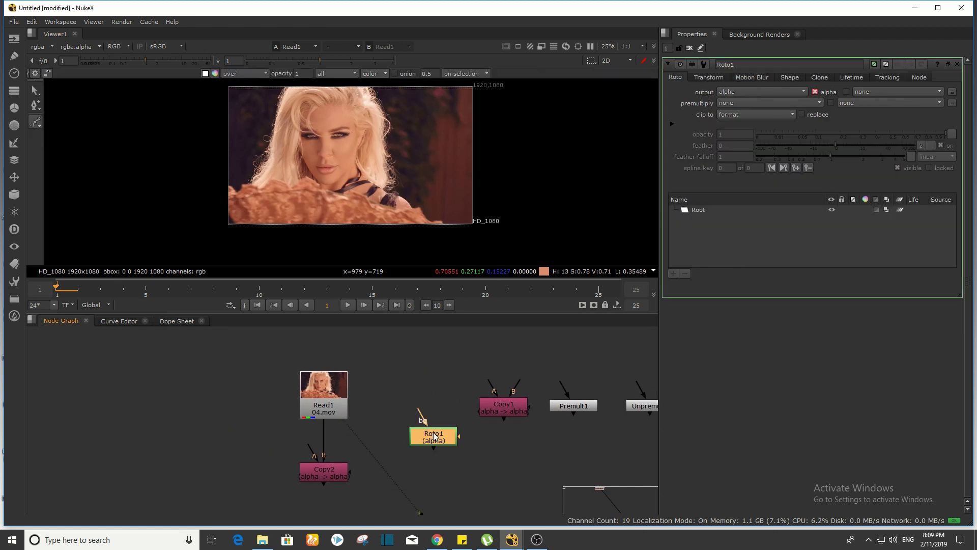
middle_click_drag(432, 436, 398, 413)
scroll(335, 144, "up", 3)
scroll(362, 175, "up", 1)
scroll(372, 180, "down", 3)
scroll(351, 186, "up", 6)
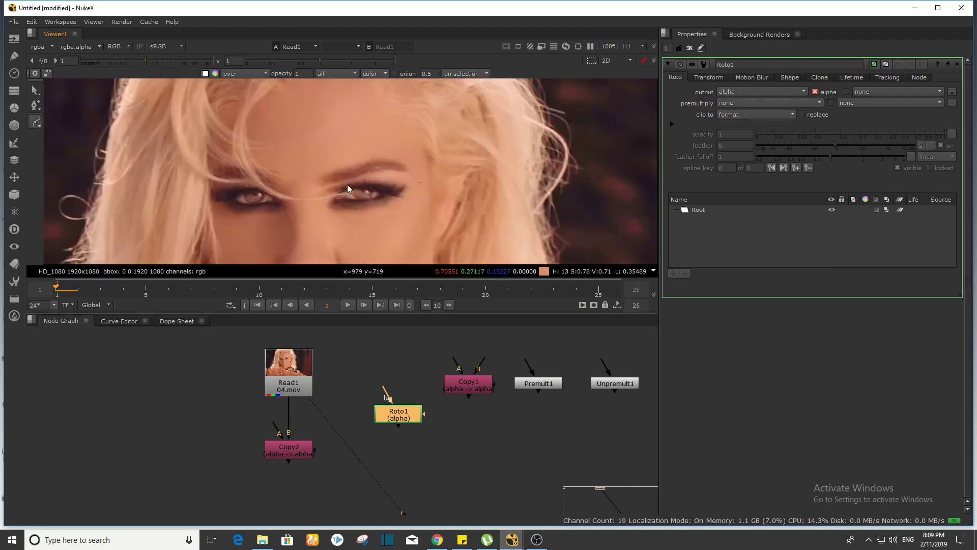
left_click(317, 167)
left_click(404, 149)
left_click(413, 228)
left_click_drag(347, 244, 359, 245)
left_click(318, 167)
Connect Copy2's A input to Roto1 and place Roto1 beside Copy2
middle_click_drag(394, 354, 412, 293)
left_click_drag(291, 368, 448, 372)
scroll(457, 400, "down", 3)
Display Copy2 in the viewer and close all open node properties
left_click(379, 366)
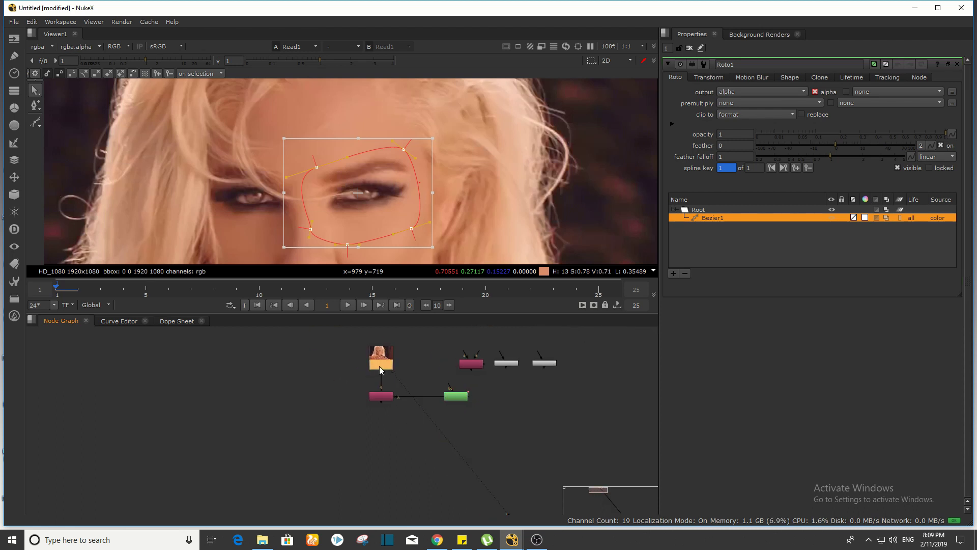
left_click(384, 396)
key("2")
scroll(463, 134, "down", 3)
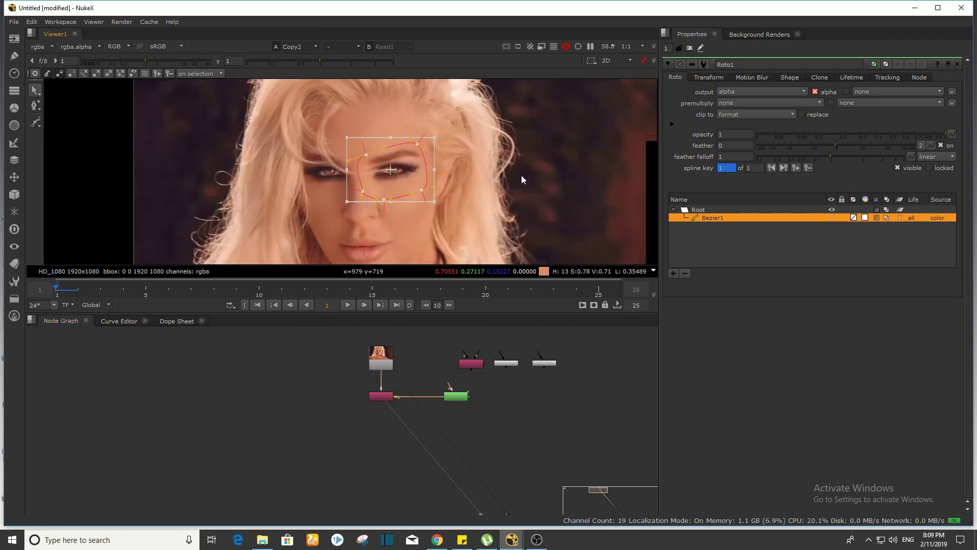
middle_click_drag(522, 175, 511, 176)
left_click(690, 48)
scroll(421, 206, "down", 3)
scroll(470, 190, "up", 2)
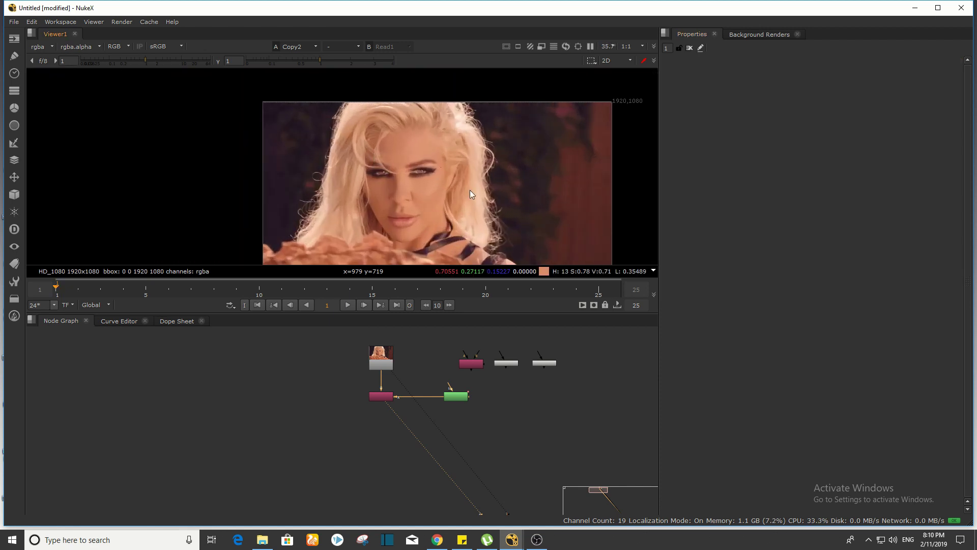
Switch the viewer to the alpha channel and compare Read1's alpha with Copy2's
left_click(381, 359)
key("a")
left_click(393, 372)
key("1")
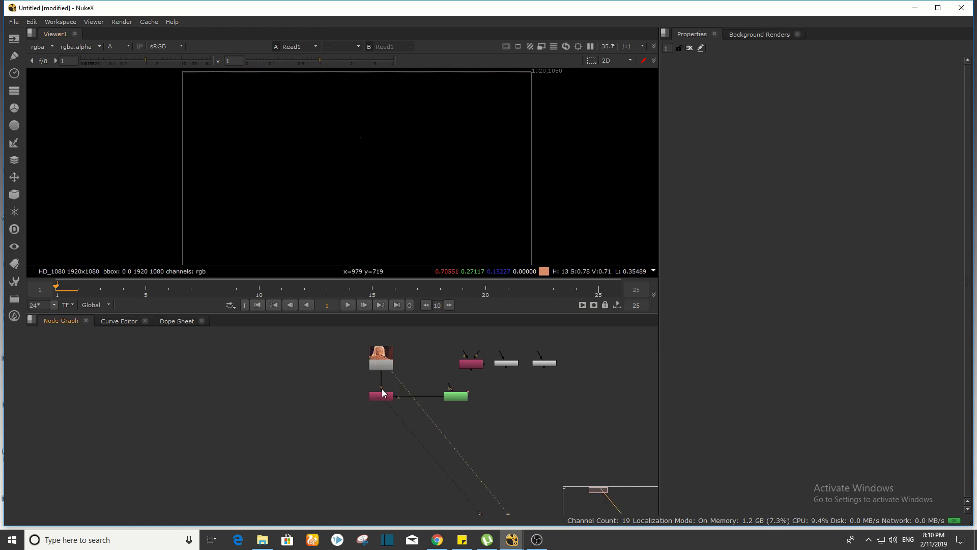
key("1")
scroll(372, 153, "down", 2)
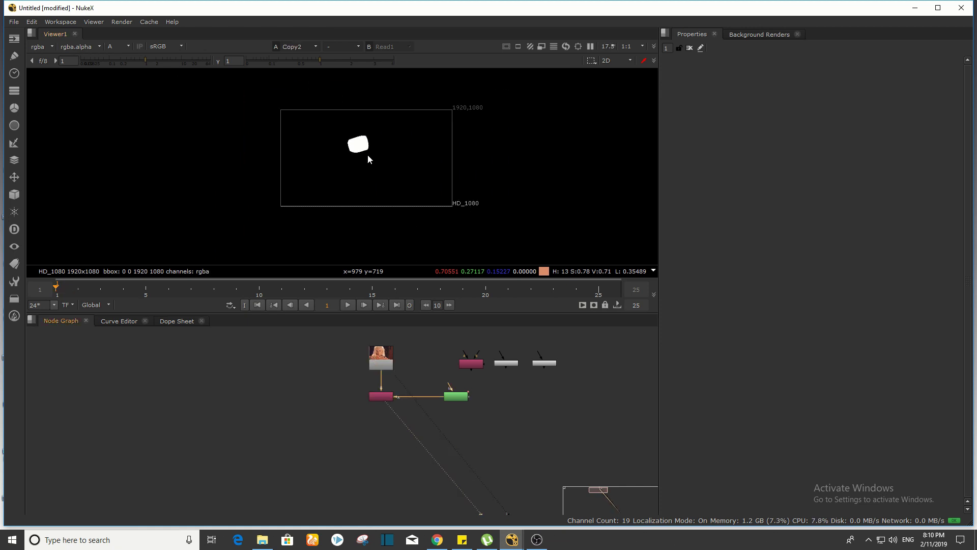
scroll(362, 147, "up", 3)
left_click_drag(293, 159, 399, 237)
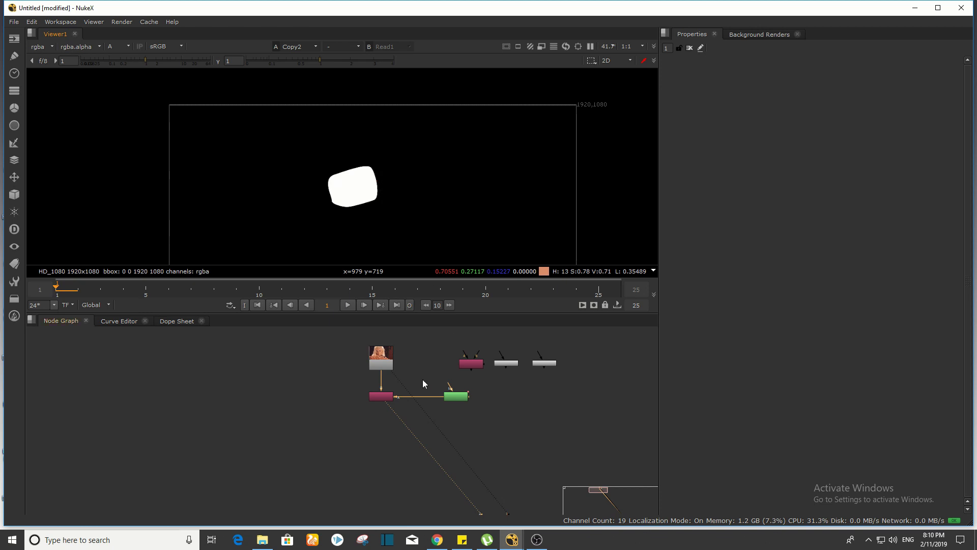
Nudge Roto1 beside Copy2, compare Read1 and Copy2 in the viewer again, and return the viewer to RGB
scroll(482, 417, "up", 5)
middle_click_drag(481, 379, 554, 428)
mouse_move(504, 430)
left_mouse_down()
mouse_move(489, 436)
mouse_move(497, 430)
left_mouse_up()
left_click_drag(390, 166, 313, 185)
left_click(323, 353)
key("1")
left_click(332, 418)
key("2")
scroll(405, 204, "down", 2)
key("a")
scroll(402, 178, "down", 1)
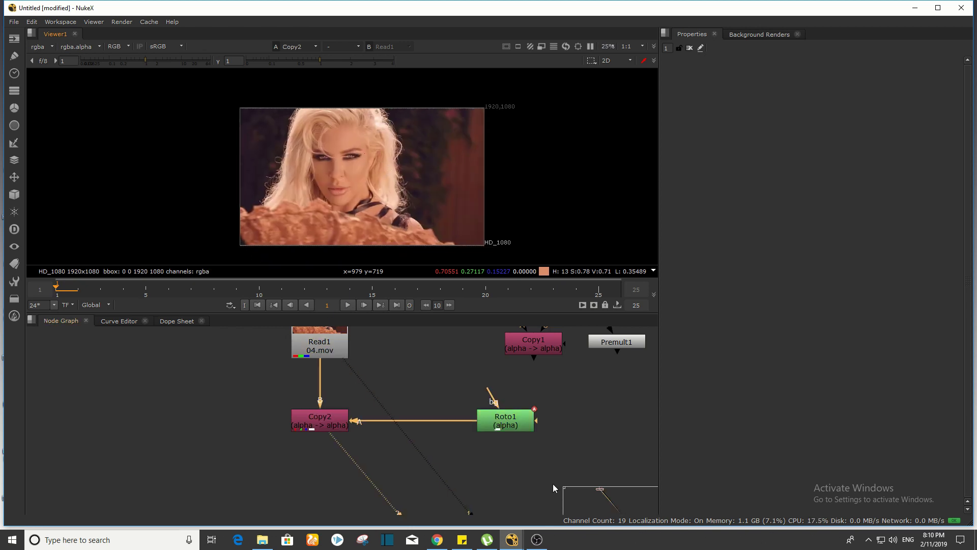
Move the Viewer node to a spot below and to the left of the Read1 and Copy2 nodes
scroll(553, 484, "down", 8)
middle_click_drag(522, 486, 491, 372)
scroll(492, 372, "down", 3)
middle_click_drag(535, 425, 462, 404)
scroll(463, 404, "down", 5)
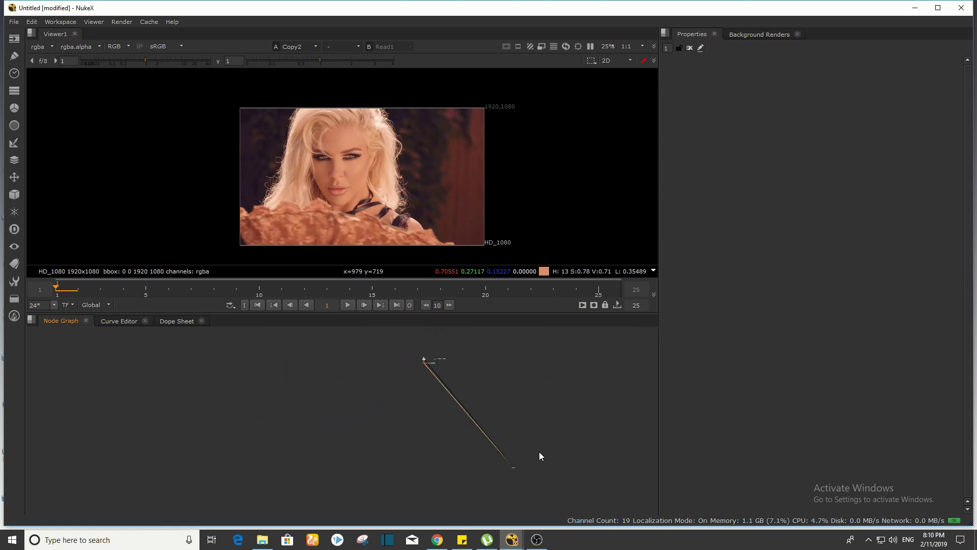
left_click_drag(516, 468, 433, 478)
left_click_drag(514, 468, 348, 483)
scroll(366, 148, "up", 5)
left_click_drag(262, 150, 348, 200)
scroll(410, 412, "up", 8)
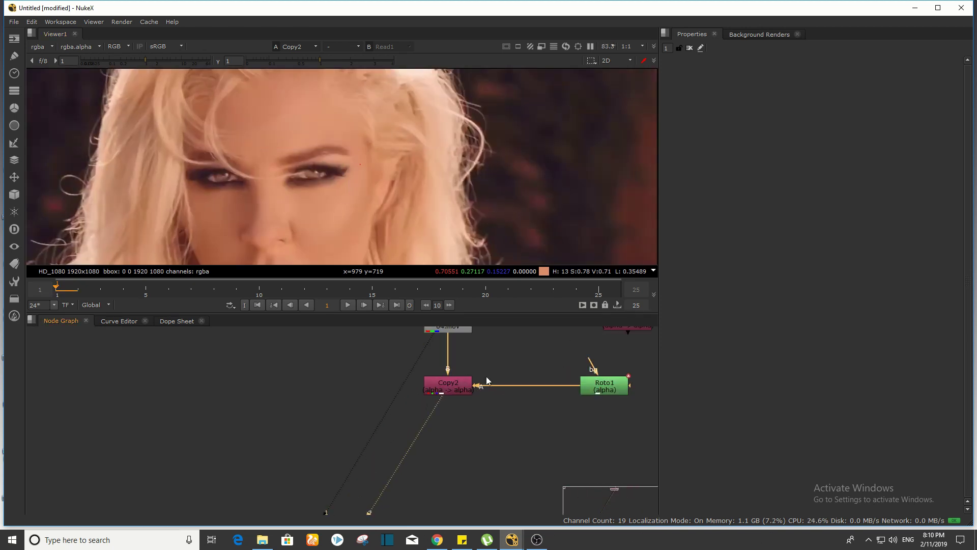
Add a Premult node after Copy2
scroll(359, 431, "down", 6)
scroll(326, 403, "up", 4)
middle_click_drag(309, 412, 389, 401)
scroll(389, 402, "up", 1)
key("Tab")
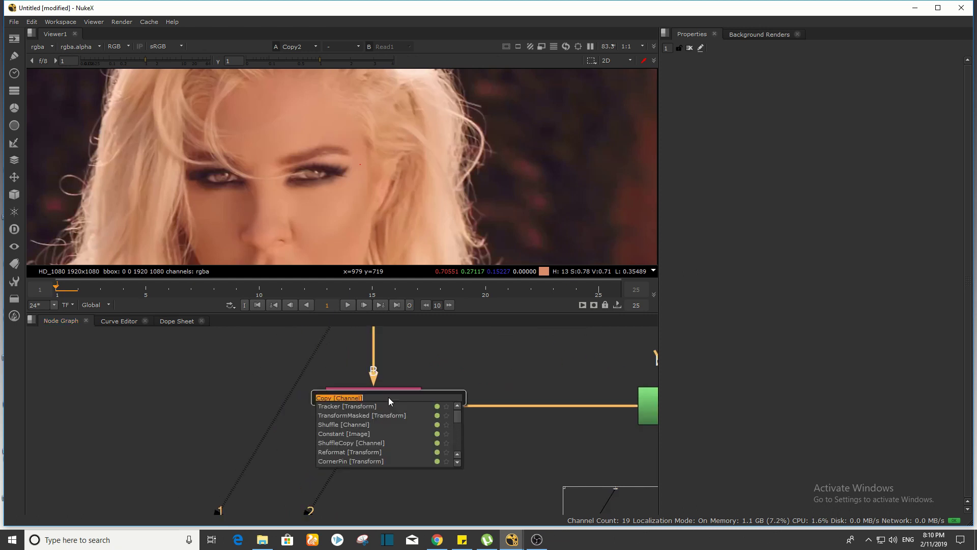
type("pre")
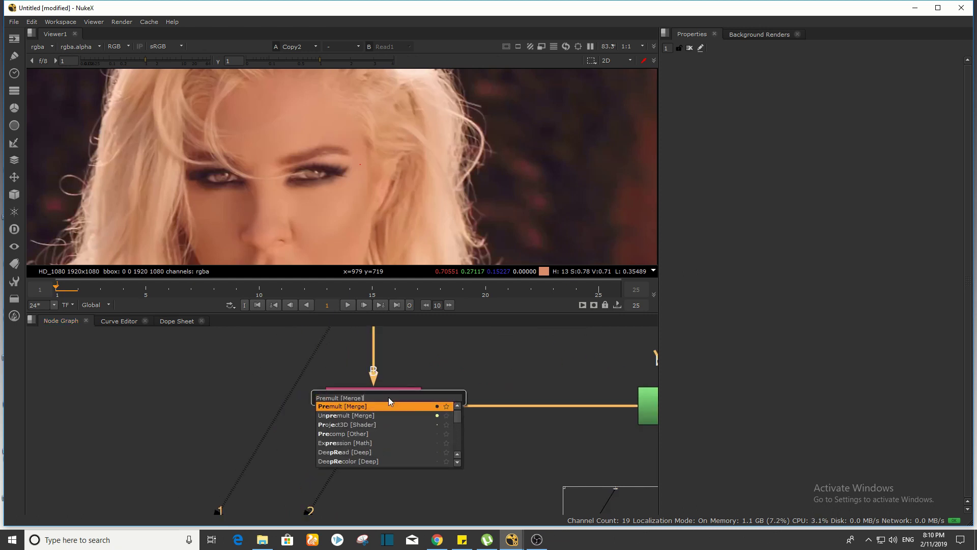
key("Return")
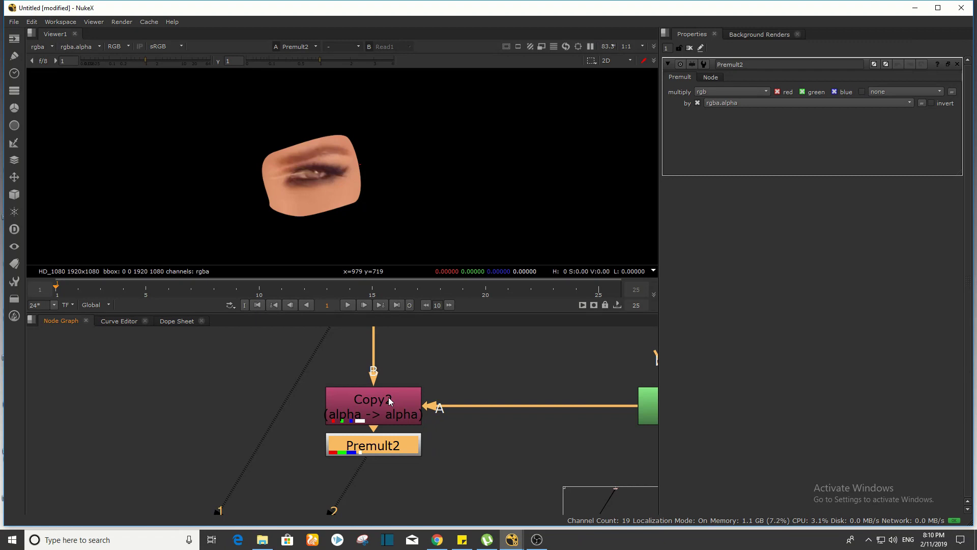
Sample the pixel values over the premultiplied frame and clear the sampled region
scroll(420, 165, "down", 5)
middle_click_drag(379, 145, 369, 138)
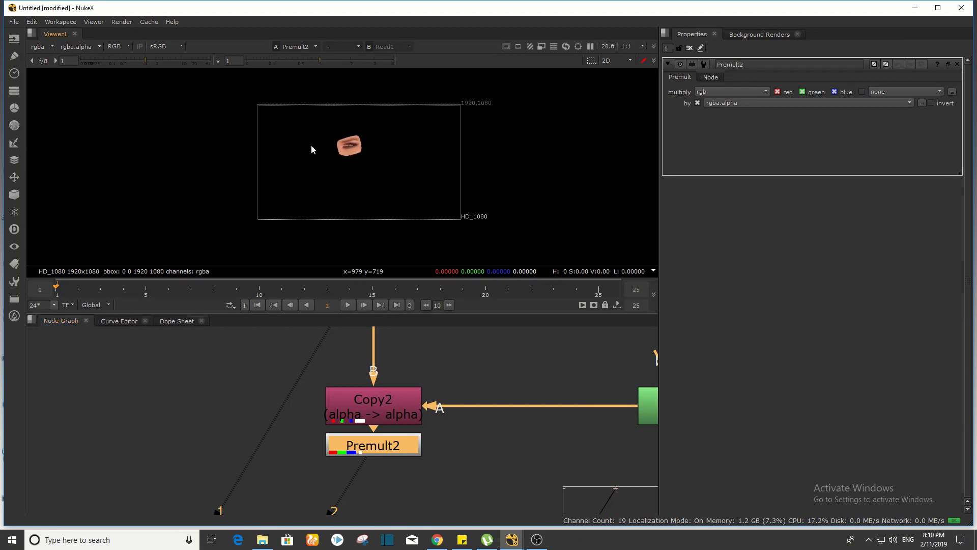
left_click_drag(268, 116, 449, 223, "ctrl+shift")
right_click(509, 194, "ctrl")
Rearrange the node graph by placing Unpremult1 left of the Read1 chain and moving Premult2 further below Copy2
scroll(490, 398, "down", 3)
middle_click_drag(490, 399, 462, 402)
middle_click_drag(350, 362, 399, 419)
left_click_drag(292, 413, 293, 428)
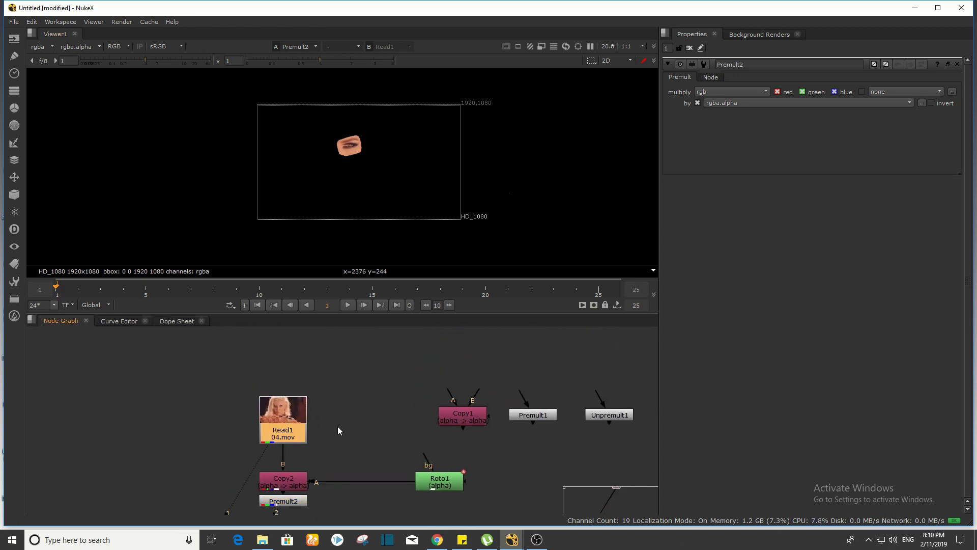
middle_click_drag(604, 412, 608, 405)
left_click_drag(613, 413, 172, 453)
scroll(209, 453, "up", 2)
middle_click_drag(234, 449, 270, 410)
scroll(380, 436, "down", 2)
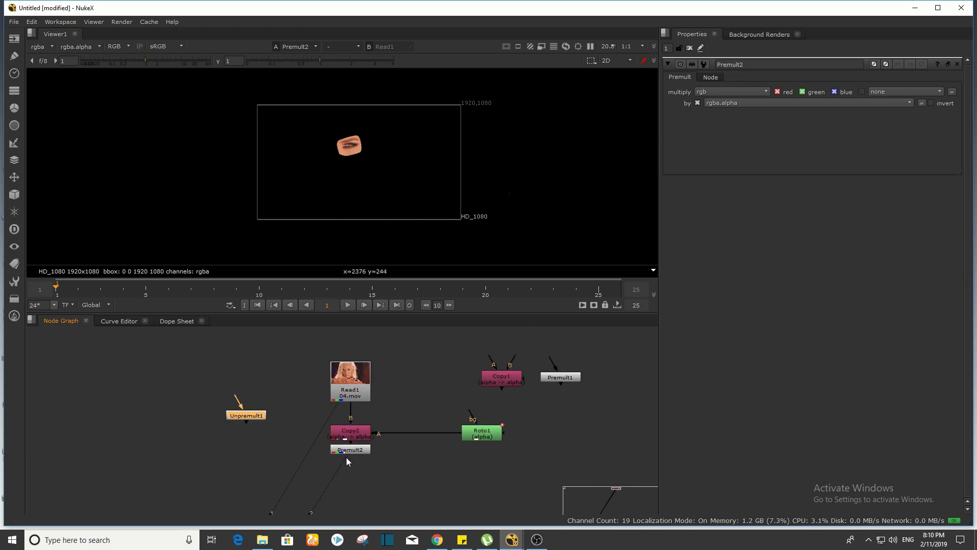
left_click_drag(348, 449, 348, 472)
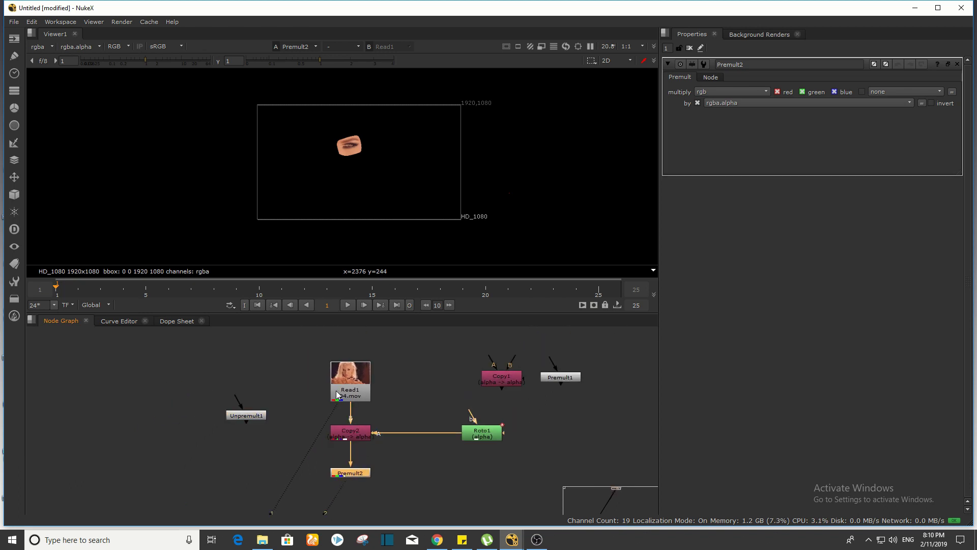
Compare Read1 with Premult2 in the viewer and examine the pixels along the cut-out's edge up close
left_click(357, 382)
key("1")
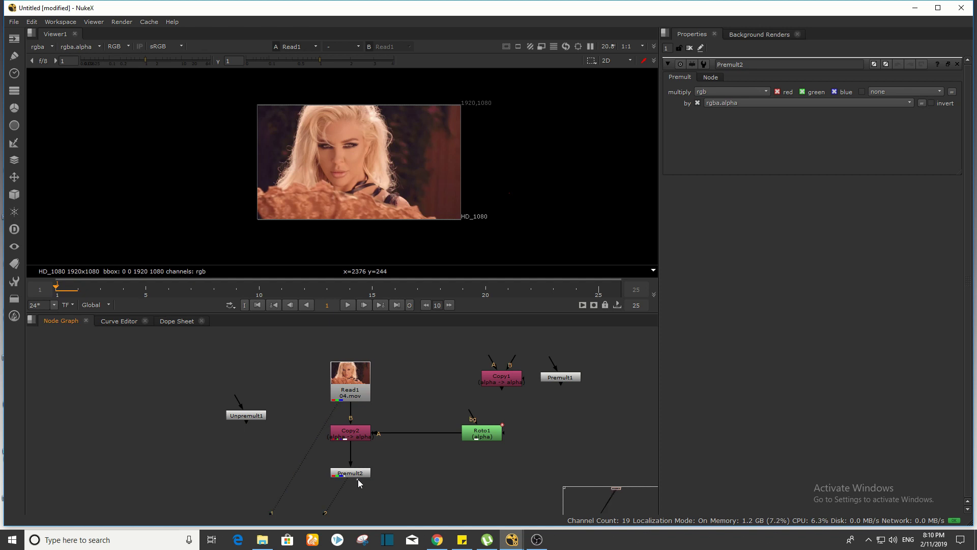
left_click(358, 475)
key("2")
scroll(355, 153, "up", 4)
scroll(407, 140, "up", 15)
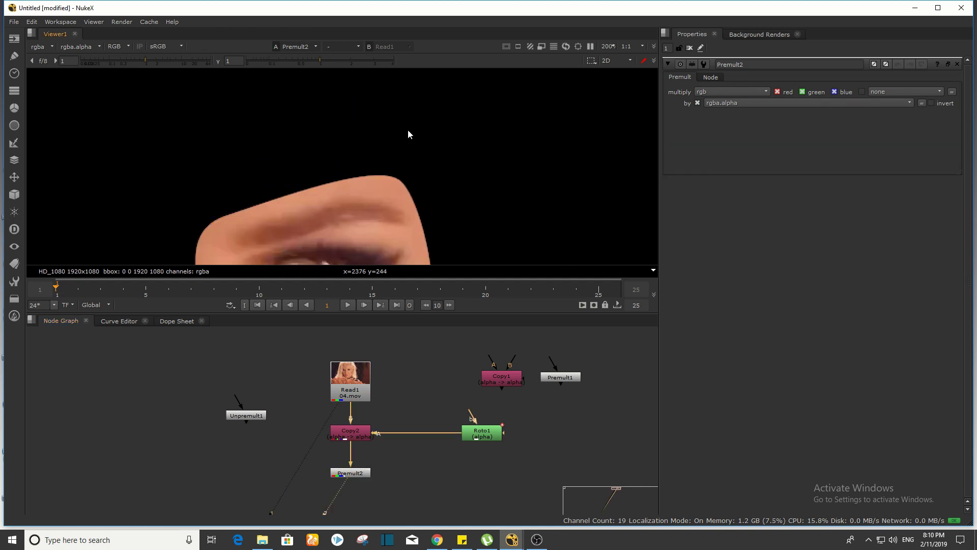
scroll(401, 147, "up", 3)
middle_click_drag(416, 206, 362, 150)
scroll(422, 152, "down", 3)
scroll(399, 148, "up", 1)
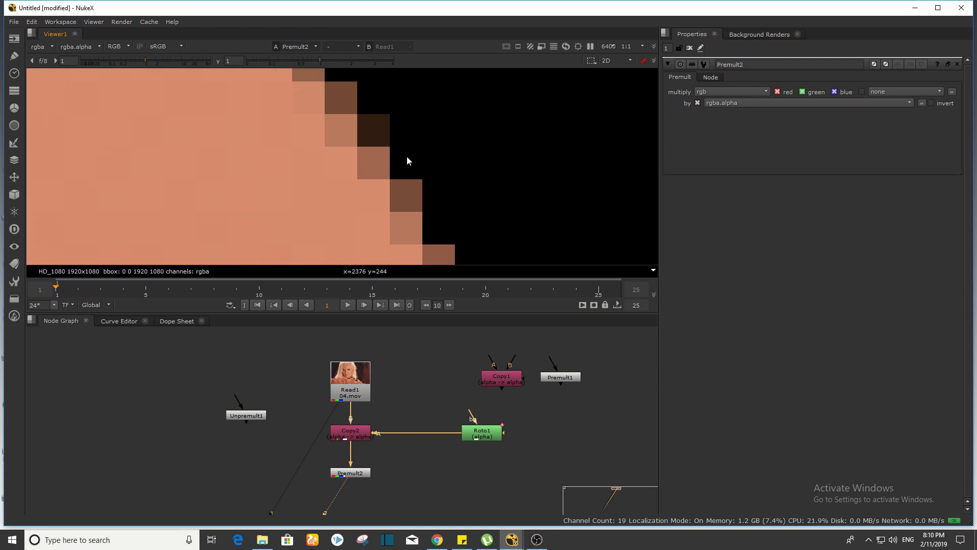
Sample individual pixel values inside the premultiplied cut-out, along its soft edge and in the black area
scroll(407, 158, "down", 1)
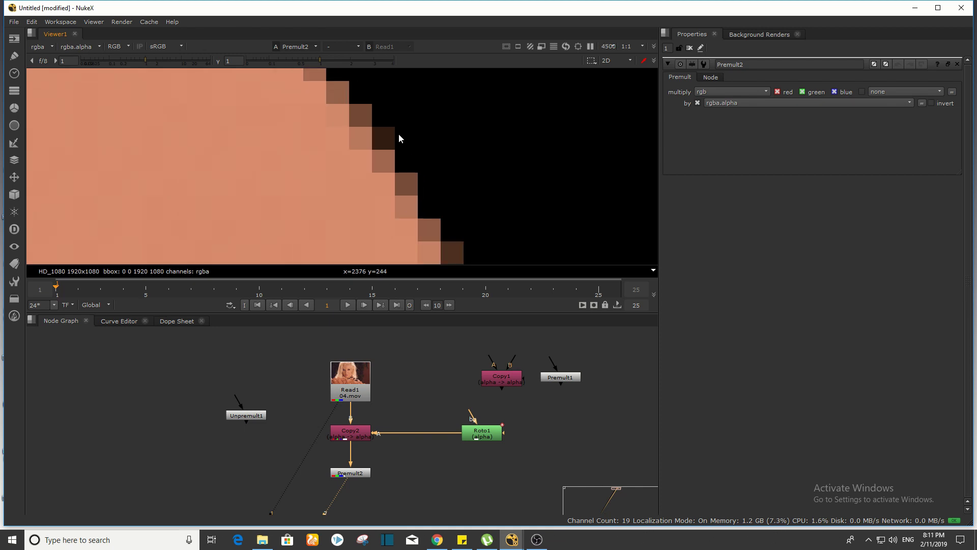
left_click(345, 178, "ctrl")
left_click(344, 178, "ctrl")
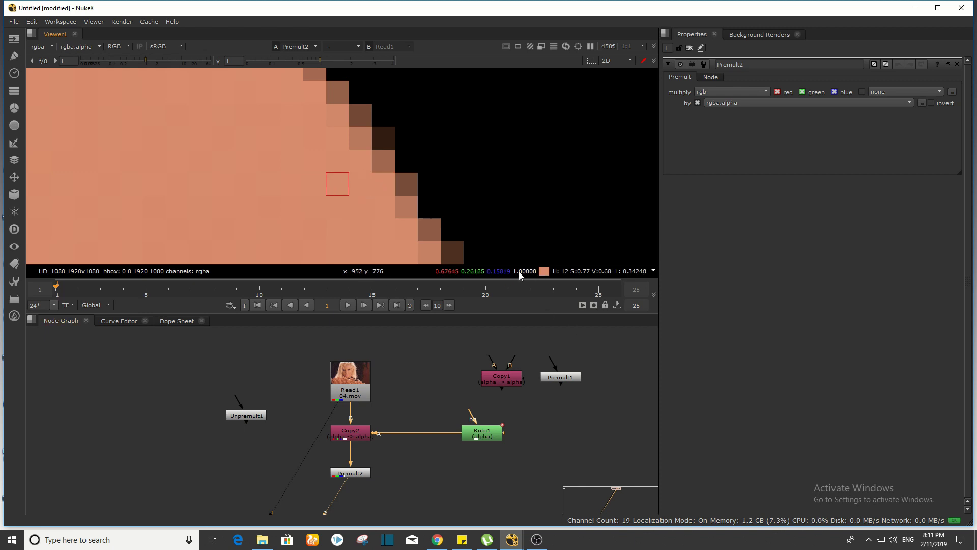
left_click(373, 161, "ctrl")
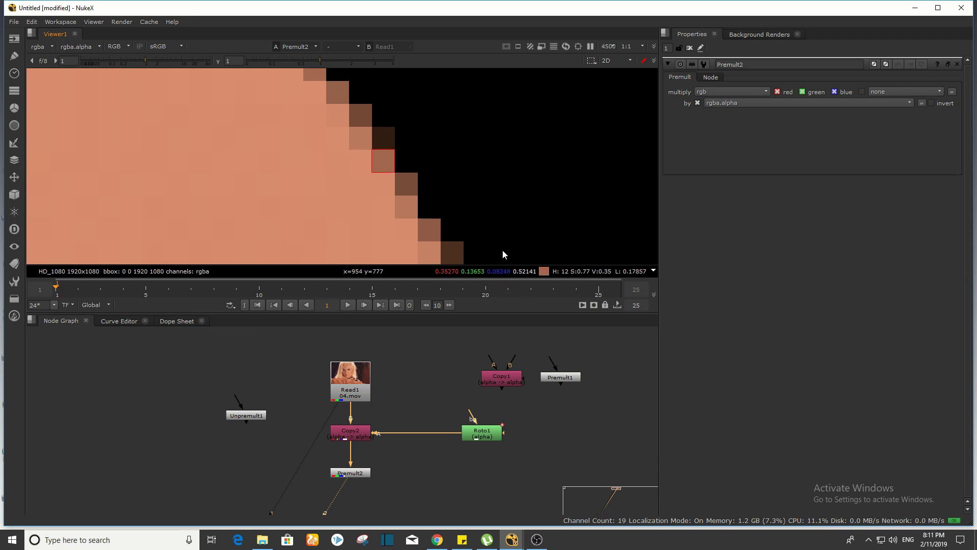
left_click(380, 143, "ctrl")
left_click_drag(399, 136, 361, 92, "ctrl")
left_click(362, 115, "ctrl")
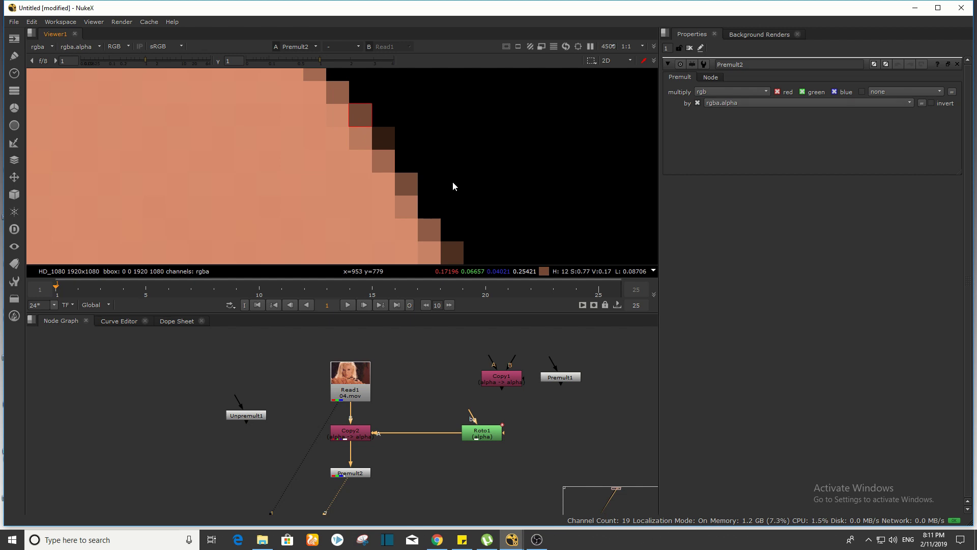
Move Unpremult1 further away from the chain, add a Grade node after Premult2 and set its gamma to 0.51
middle_click_drag(396, 453, 432, 453)
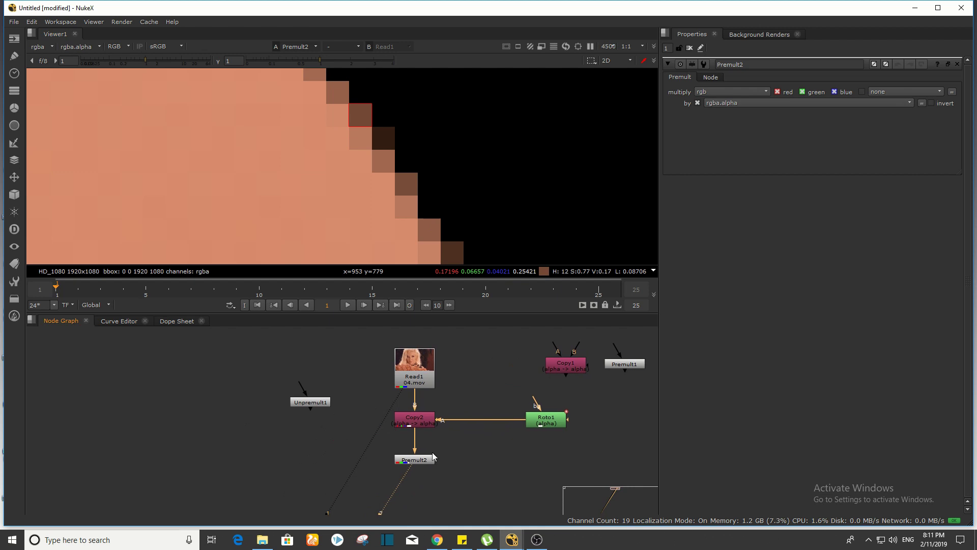
left_click_drag(325, 407, 282, 407)
left_click(419, 461)
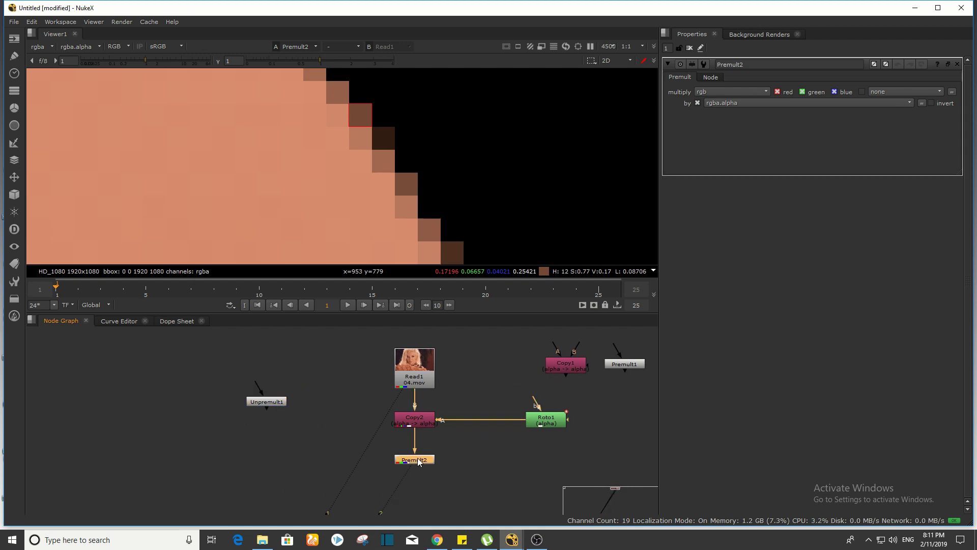
key("g")
left_click_drag(413, 476, 413, 492)
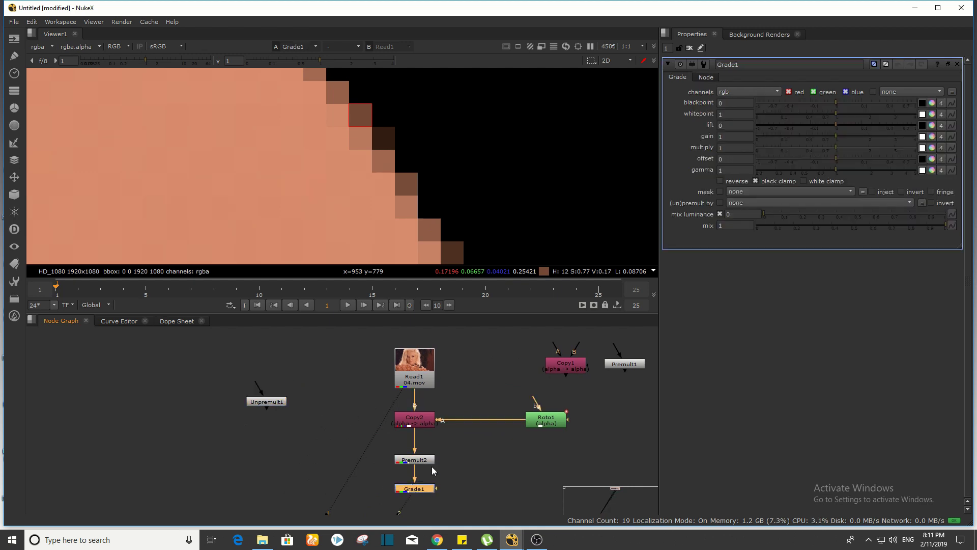
left_click_drag(835, 172, 805, 182)
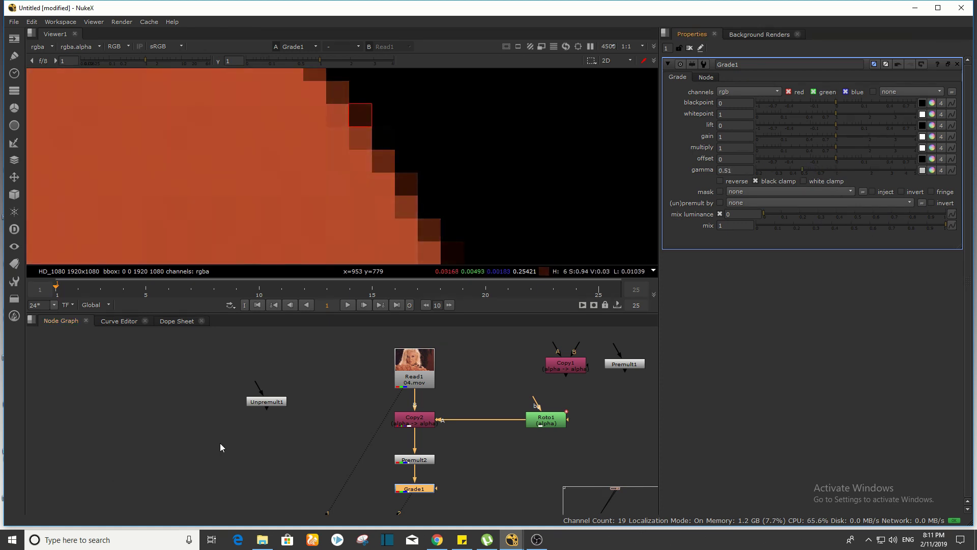
Add a Merge node fed by Grade1, place it beside the grade and move Roto1 to the left of Copy2
middle_click_drag(338, 427, 398, 410)
left_click(398, 410)
key("m")
left_click_drag(399, 410, 476, 473)
middle_click_drag(561, 416, 551, 412)
left_click_drag(586, 399, 365, 407)
middle_click_drag(546, 387, 356, 410)
Delete the unused Copy1 and Premult1 nodes
scroll(356, 410, "down", 3)
left_click_drag(369, 363, 443, 389)
key("Delete")
Connect Merge1's B input to Read1 and route the link through a dot beside the Read node
scroll(285, 456, "up", 2)
left_click_drag(284, 461, 296, 349)
scroll(401, 441, "up", 3)
left_click_drag(354, 442, 411, 363, "ctrl")
left_click_drag(173, 442, 186, 433)
Compare Read1 with Merge1 in the viewer and examine the edge of the graded patch around the eye
left_click(273, 384)
key("1")
left_click_drag(368, 497, 375, 496)
key("2")
scroll(423, 160, "down", 4)
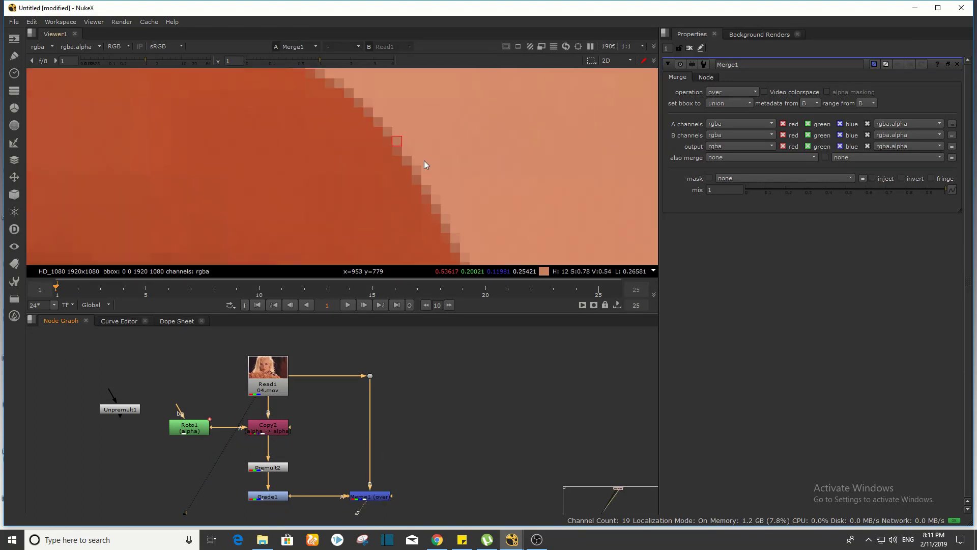
scroll(424, 160, "down", 10)
middle_click_drag(424, 160, 508, 239)
scroll(509, 96, "up", 9)
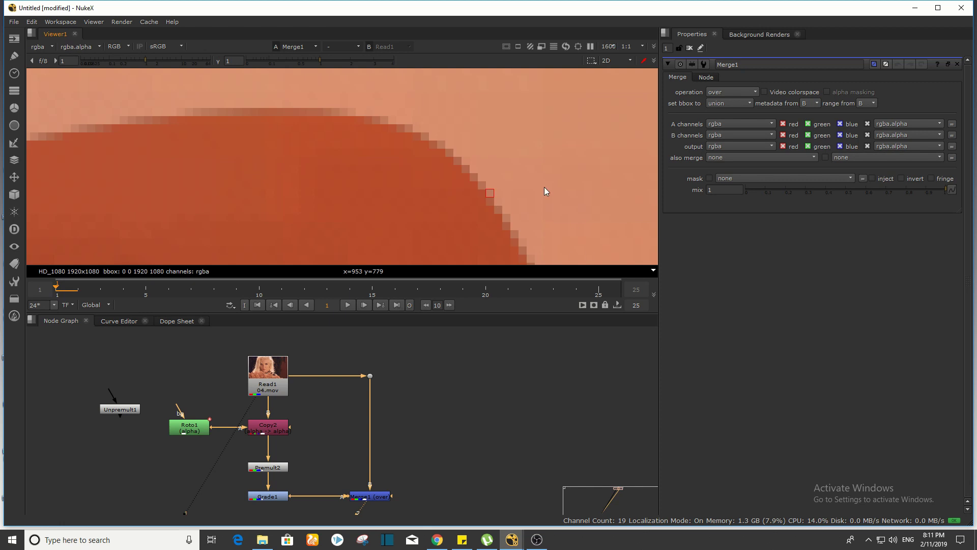
scroll(544, 191, "down", 10)
left_click_drag(439, 138, 354, 198, "ctrl+shift")
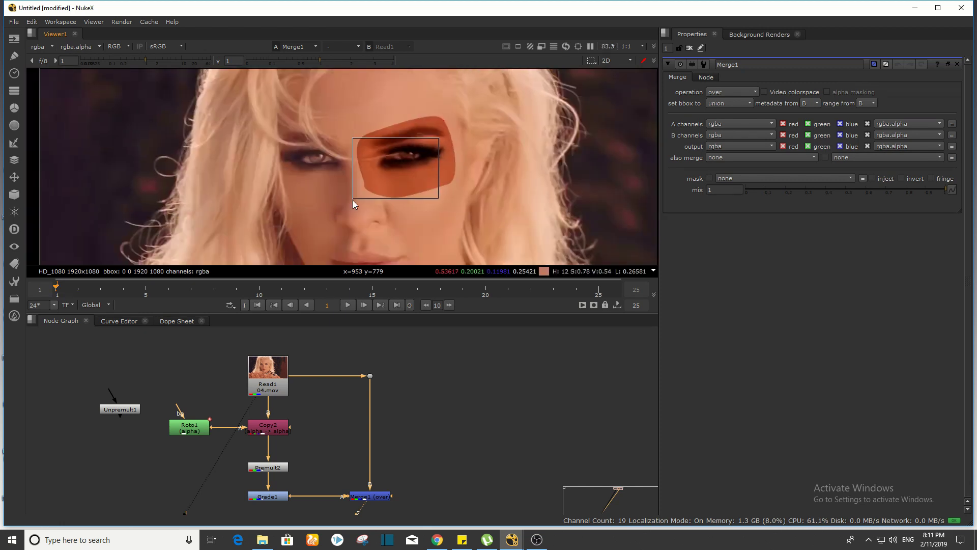
Move Grade1 and Merge1 together slightly lower in the node graph
middle_click_drag(314, 513, 363, 458)
left_click_drag(349, 363, 460, 414)
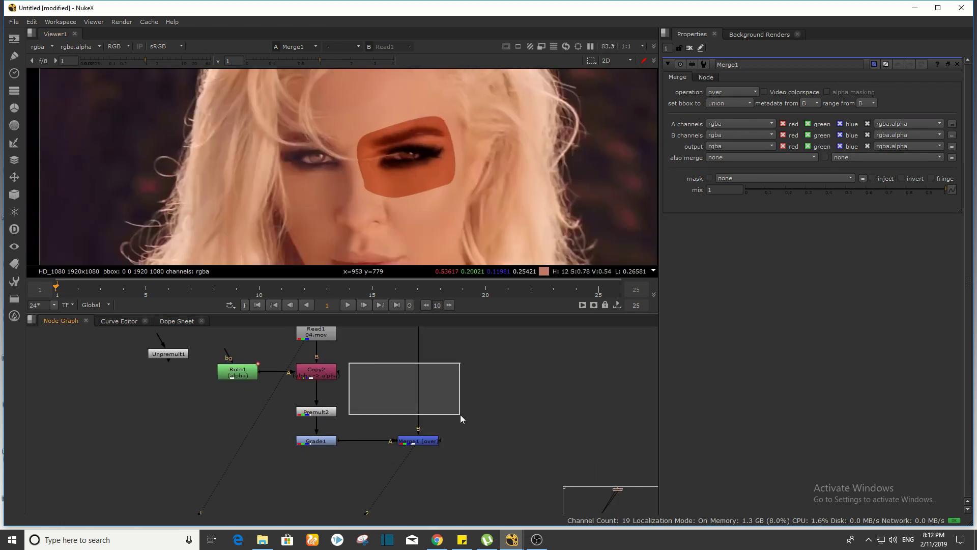
middle_click_drag(440, 435, 470, 459)
left_click_drag(519, 444, 327, 522)
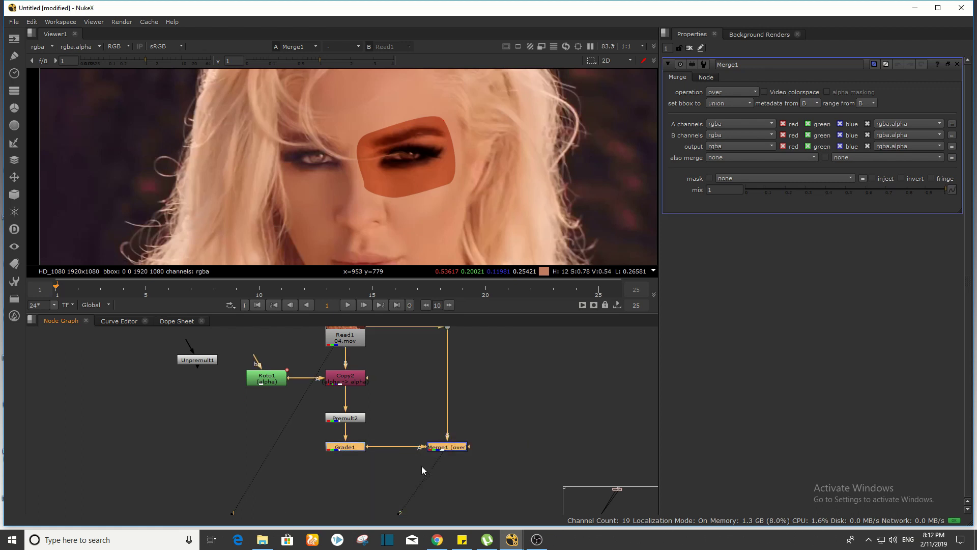
left_click_drag(446, 453, 446, 472)
left_click(503, 459)
Clone Grade1 and place the clone between the Copy2 chain and Merge1's B link
left_click(346, 467)
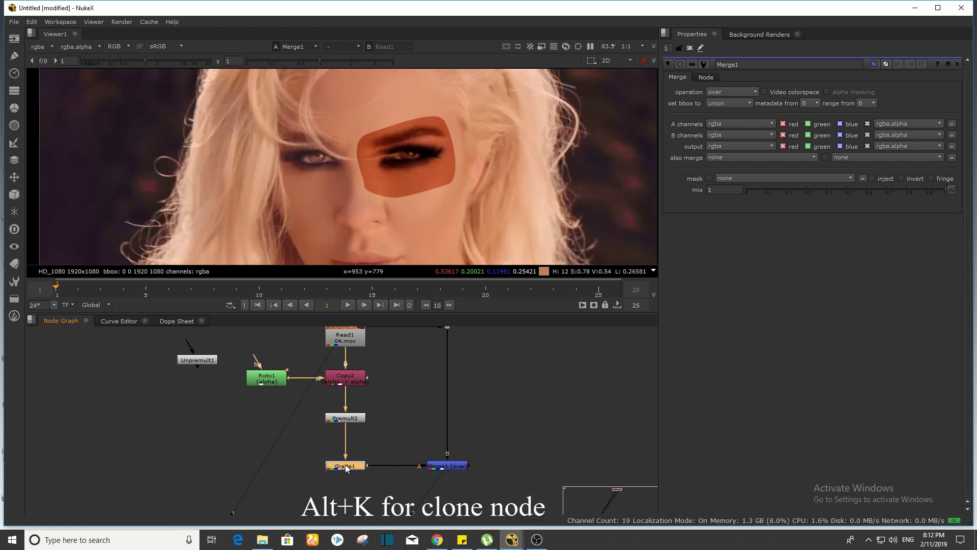
key("alt+k")
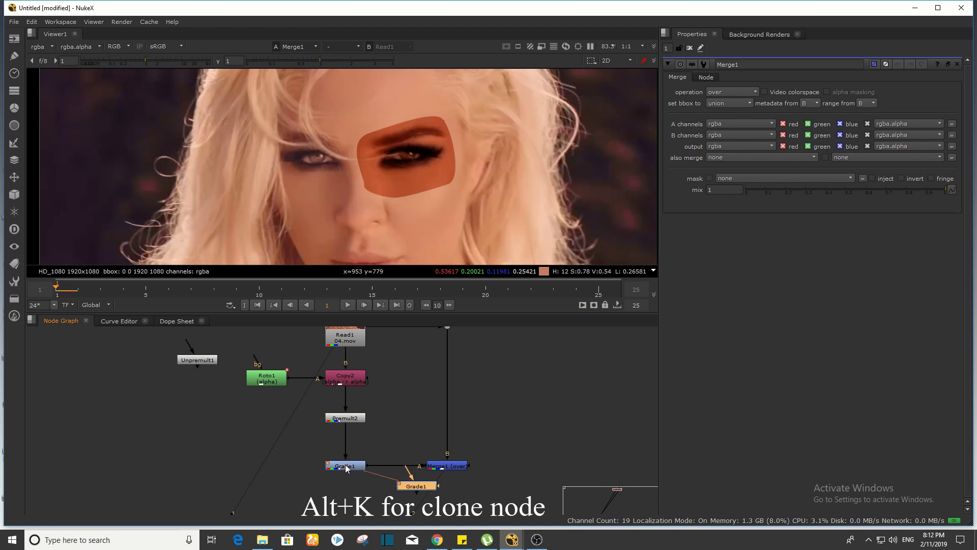
mouse_move(418, 487)
left_mouse_down()
mouse_move(406, 390)
mouse_move(416, 404)
left_mouse_up()
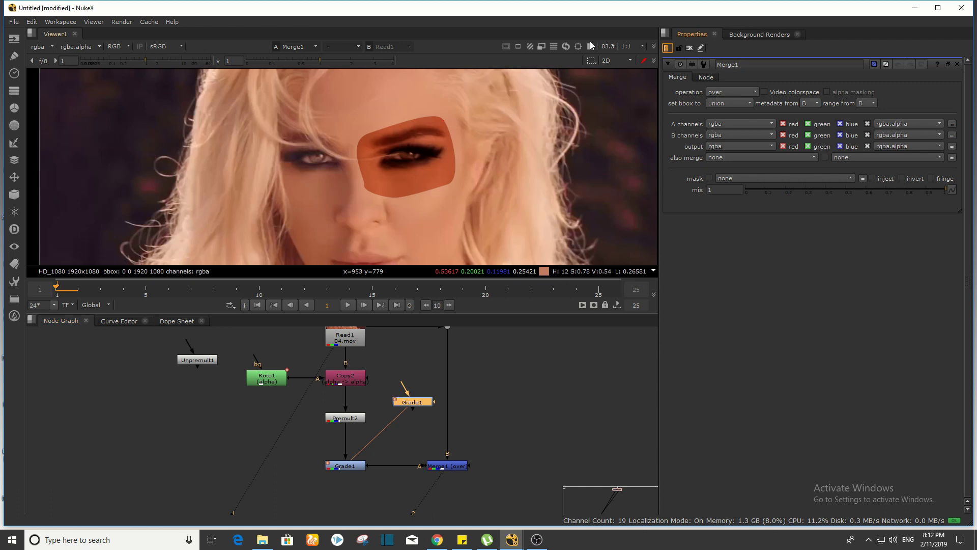
Open the properties of both cloned Grade nodes and set their shared gamma to 0.73 and offset to -0.004
left_click(614, 373)
double_click(415, 402)
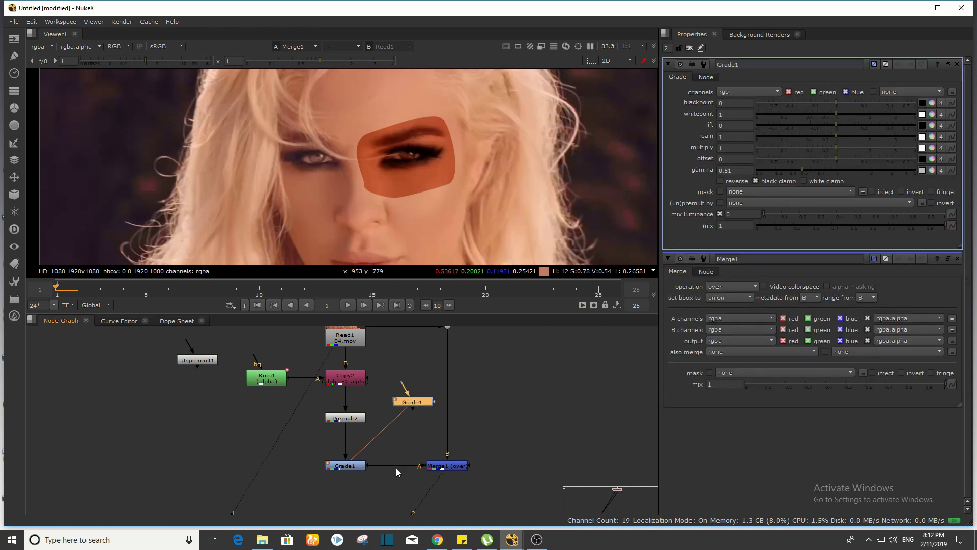
double_click(345, 466)
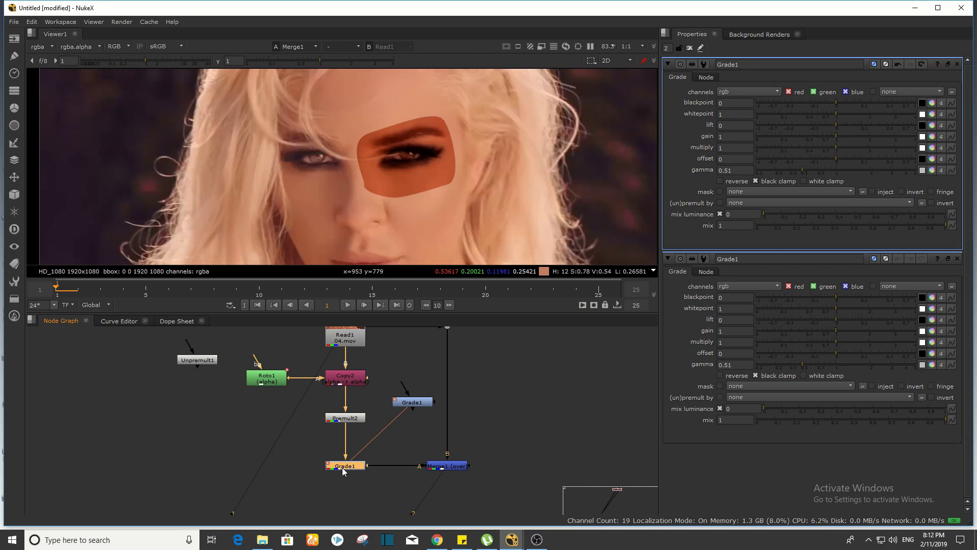
left_click_drag(801, 362, 830, 355)
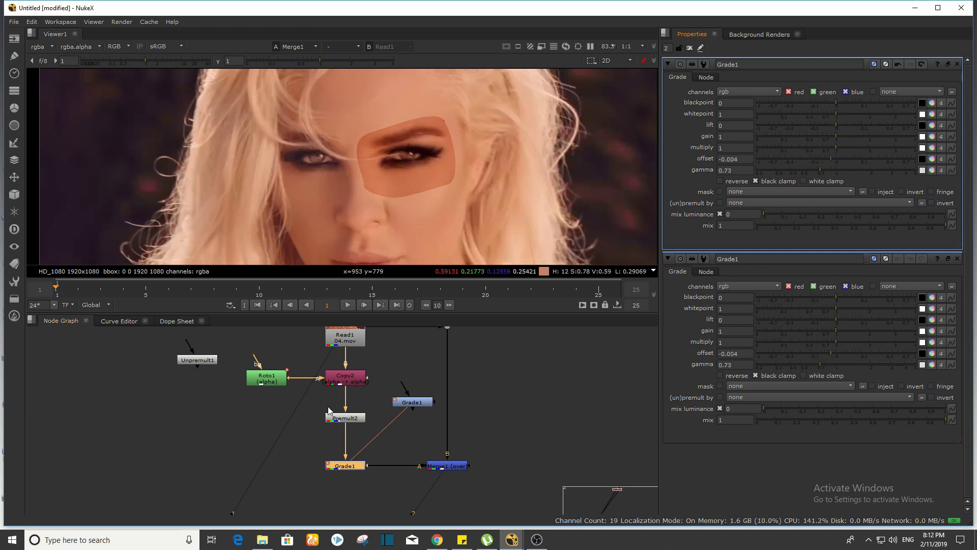
Insert the cloned Grade1 into the link between the dot and Merge1's B input
middle_click_drag(442, 404, 442, 427)
left_click_drag(418, 427, 453, 427)
left_click(489, 407)
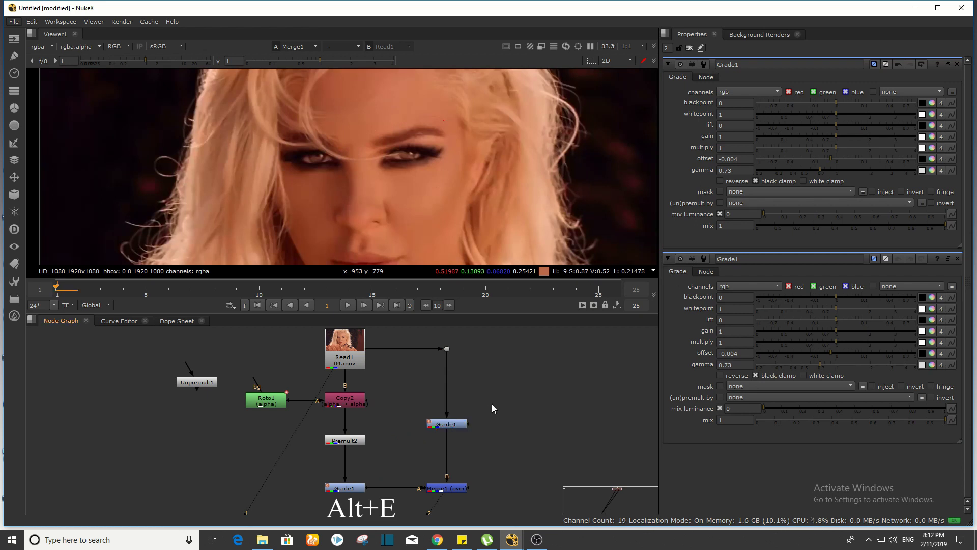
Compare the original Read1 clip with the graded Merge1 result in the viewer
middle_click_drag(392, 378, 410, 370)
left_click(351, 346)
left_click(429, 447)
key("1")
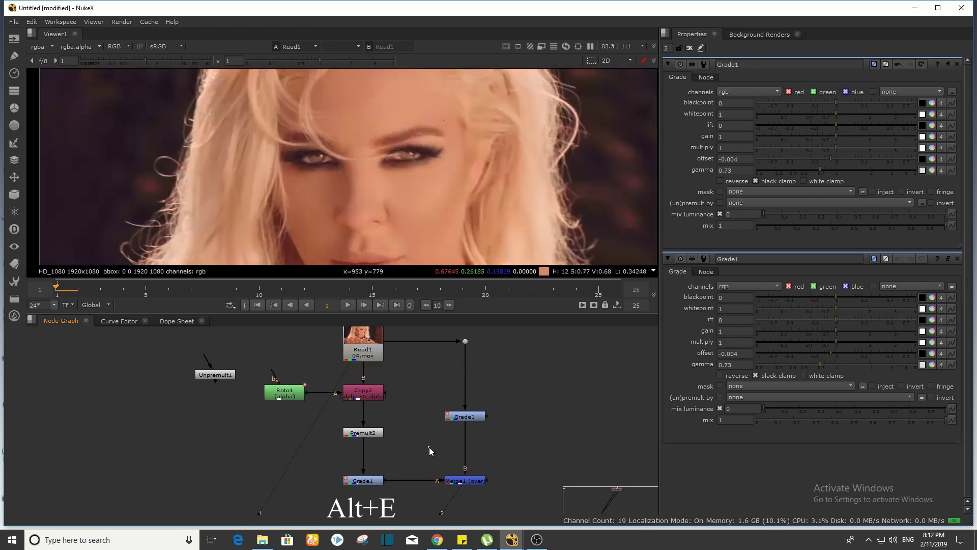
key("2")
key("1")
key("2")
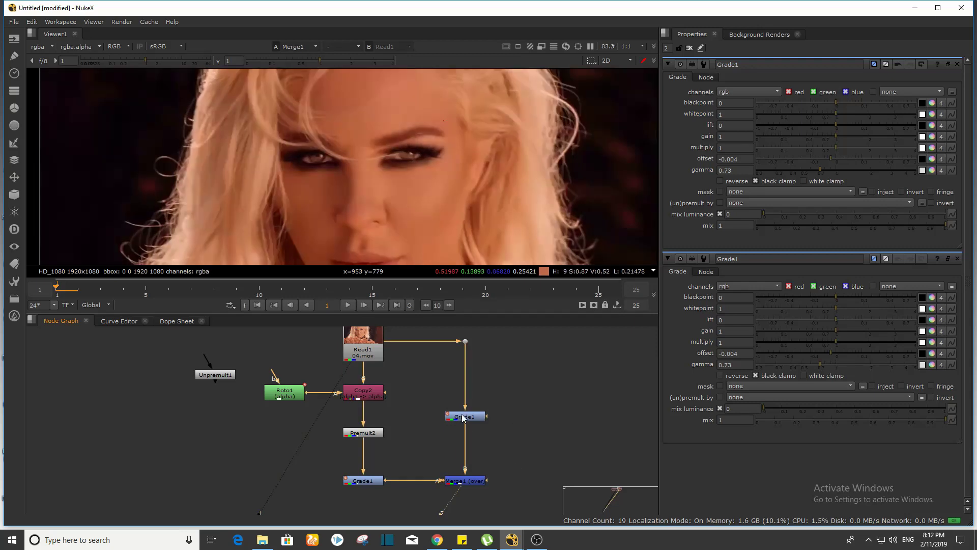
Set the cloned grades' gamma to 0.58 and examine the roto edge in the merged image up close
left_click_drag(820, 172, 811, 173)
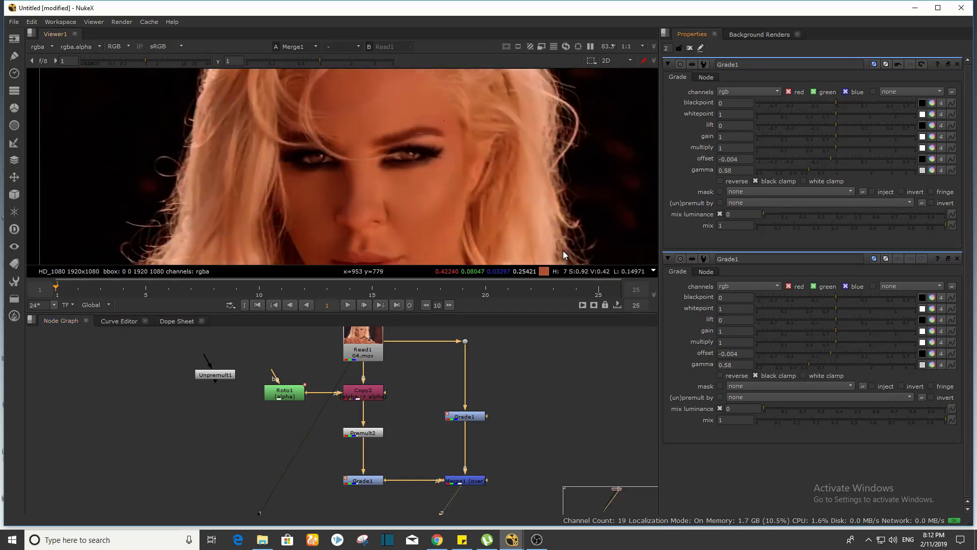
middle_click_drag(456, 189, 497, 248)
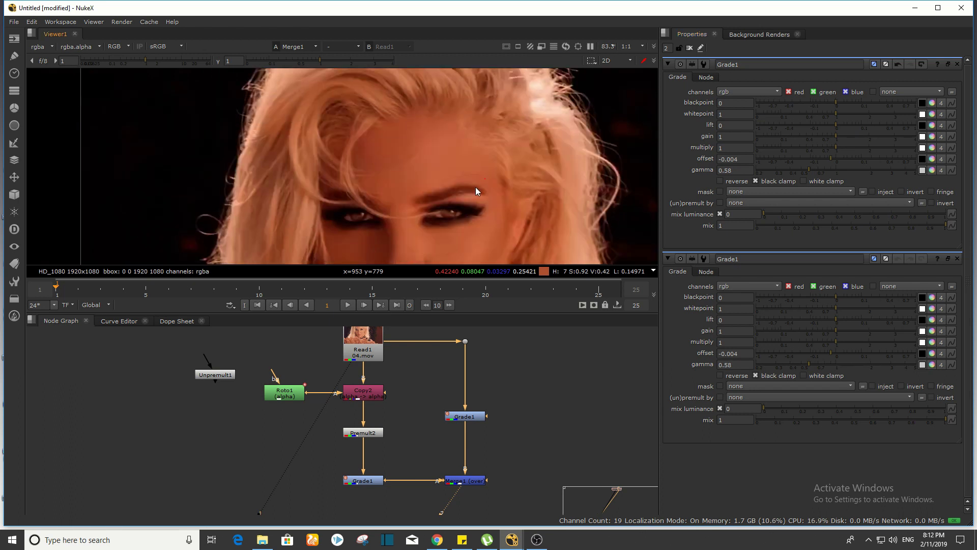
scroll(473, 187, "up", 8)
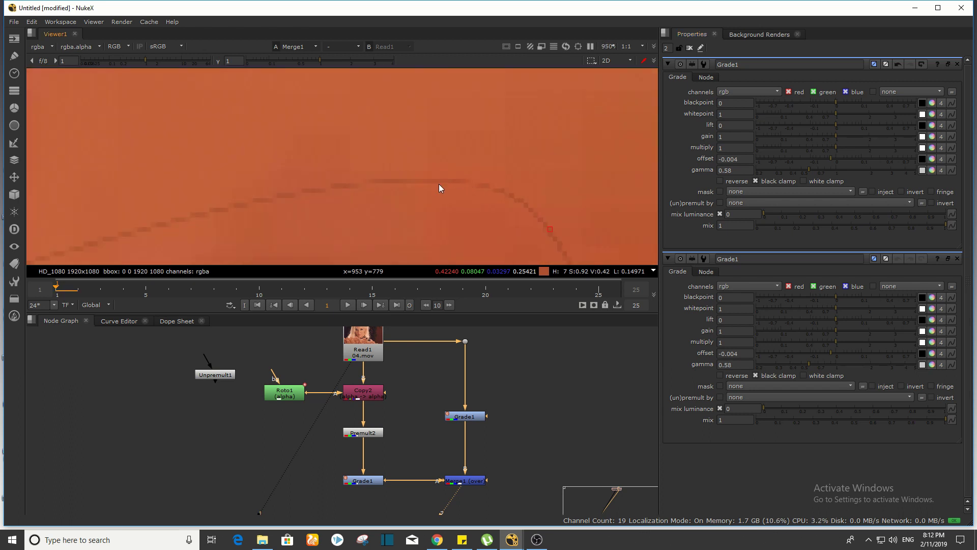
scroll(447, 395, "down", 5)
scroll(475, 201, "down", 5)
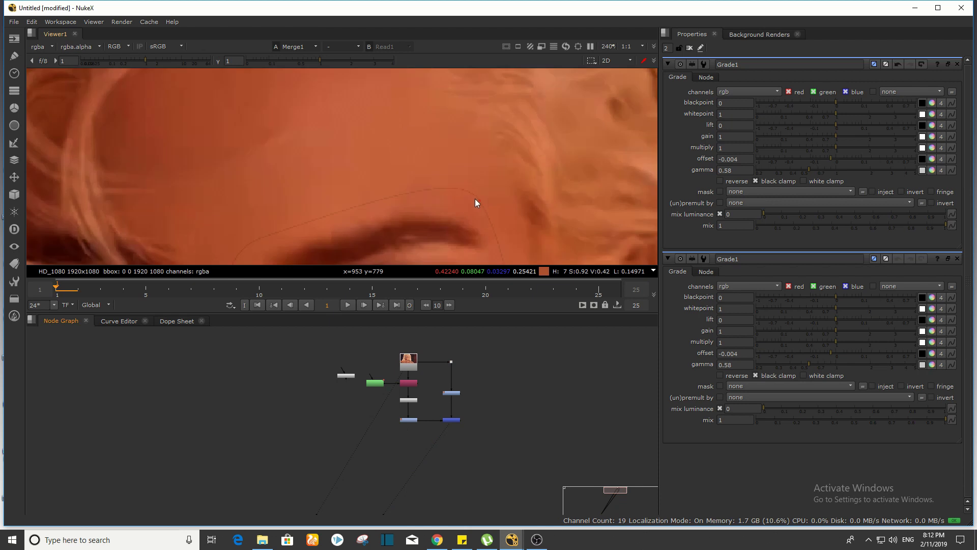
scroll(475, 203, "down", 2)
Set the cloned grades' gamma to 0.63 and inspect the outline around the eye
mouse_move(808, 171)
left_mouse_down()
mouse_move(798, 171)
mouse_move(815, 179)
left_mouse_up()
middle_click_drag(449, 360, 450, 406)
scroll(471, 127, "up", 5)
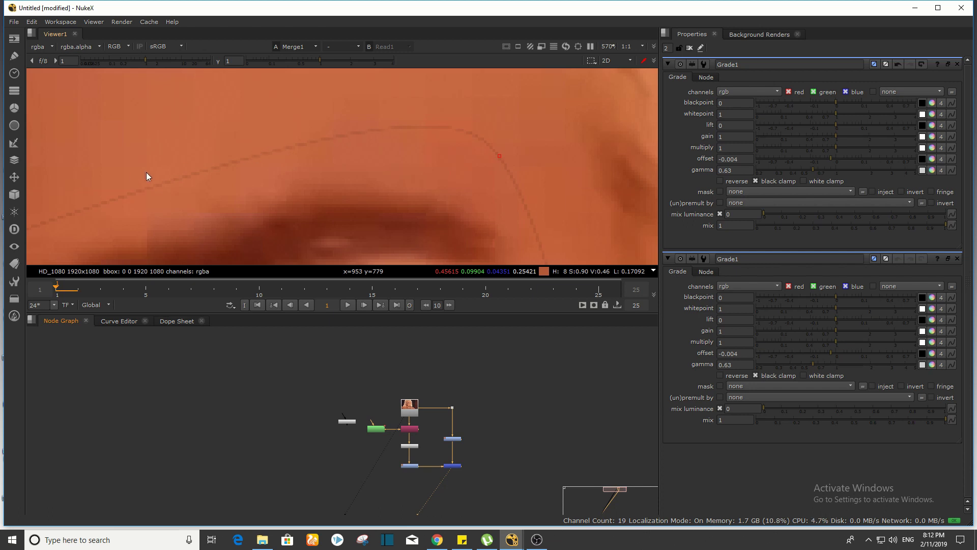
scroll(492, 152, "down", 5)
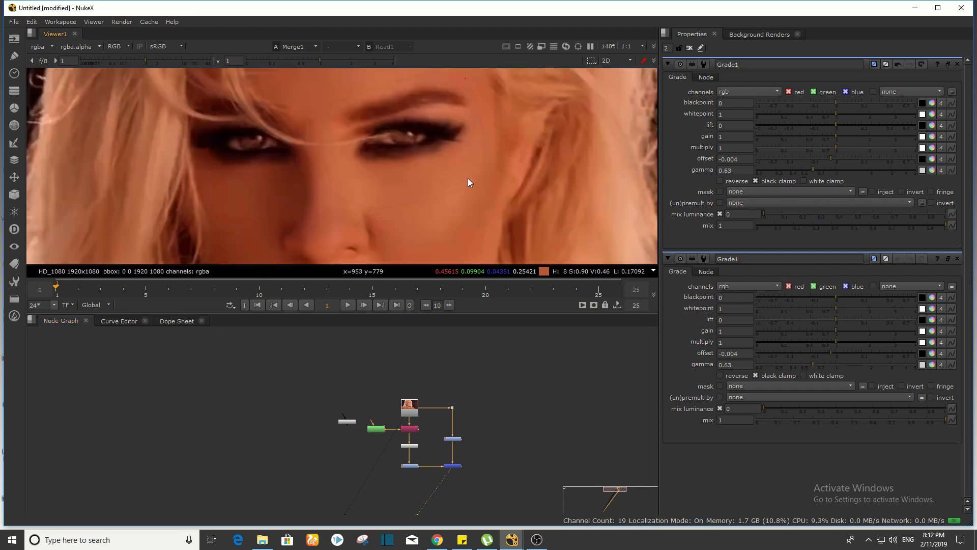
Insert Unpremult1 between Premult2 and Grade1, moving Grade1 and Merge1 lower to make room
scroll(331, 412, "up", 8)
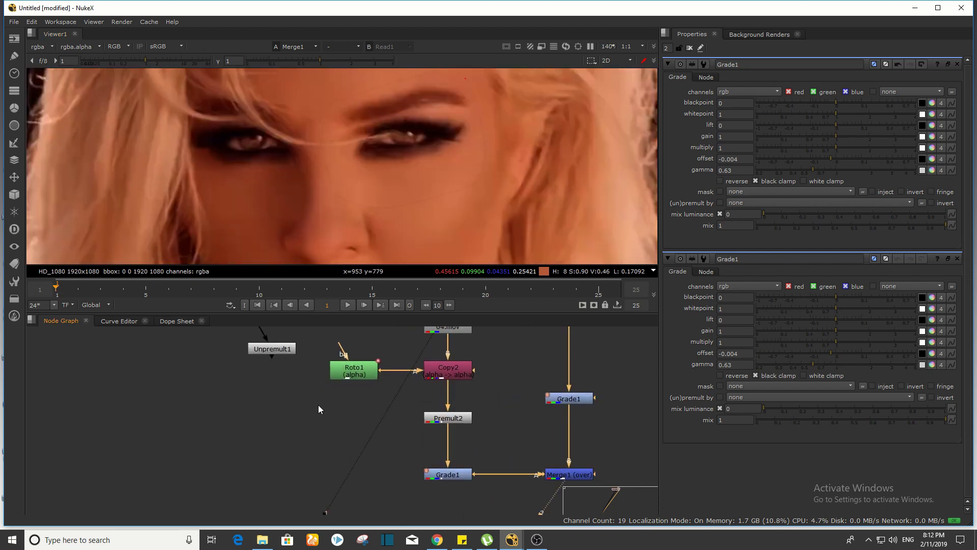
left_click_drag(282, 356, 298, 429)
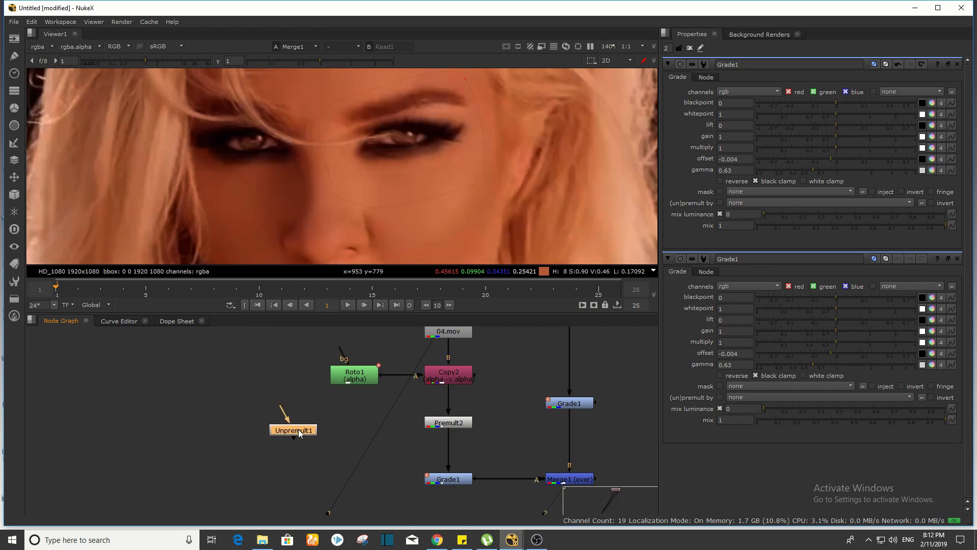
middle_click_drag(589, 468, 540, 438)
left_click_drag(556, 431, 339, 516)
left_click_drag(534, 444, 534, 468)
left_click(401, 432)
left_click_drag(255, 402, 405, 424)
Examine the roto edge in the merged result up close with Unpremult1 in the chain
middle_click_drag(487, 80, 492, 108)
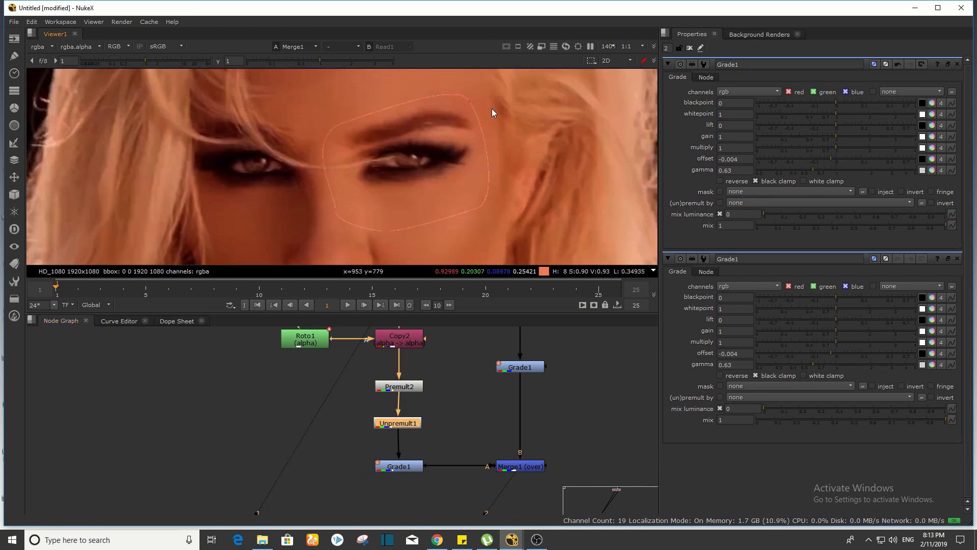
scroll(492, 108, "up", 8)
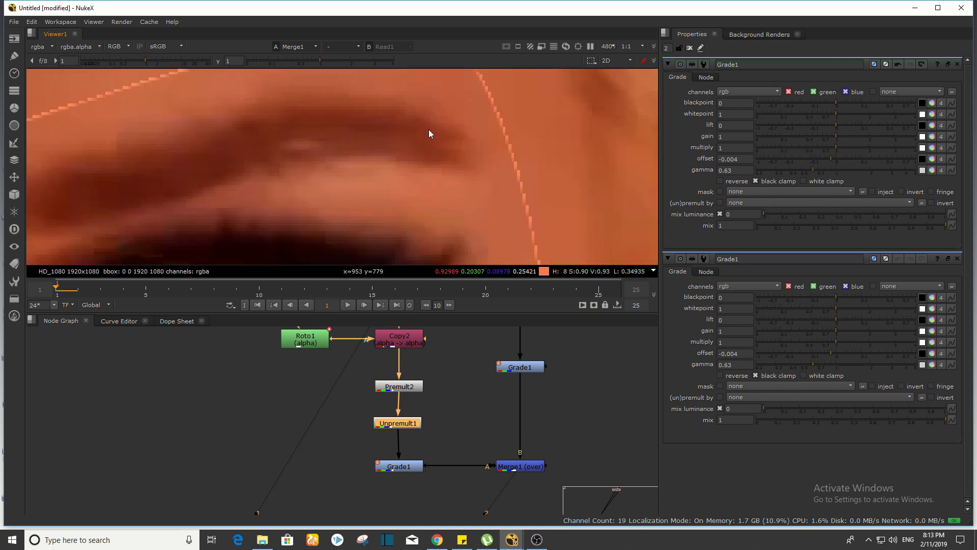
scroll(472, 416, "down", 5)
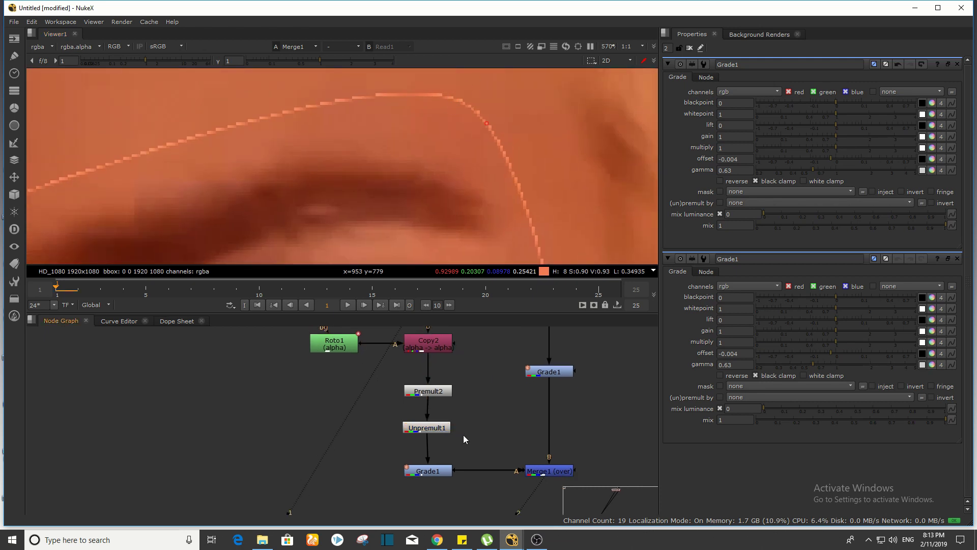
View the outputs of Premult2 and Unpremult1 at the roto edge
left_click(451, 411)
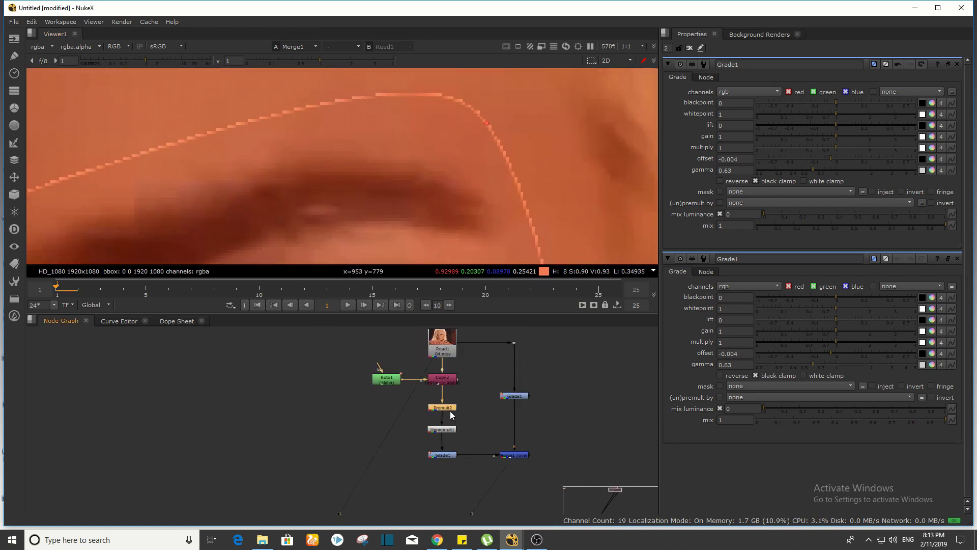
key("1")
left_click(445, 429)
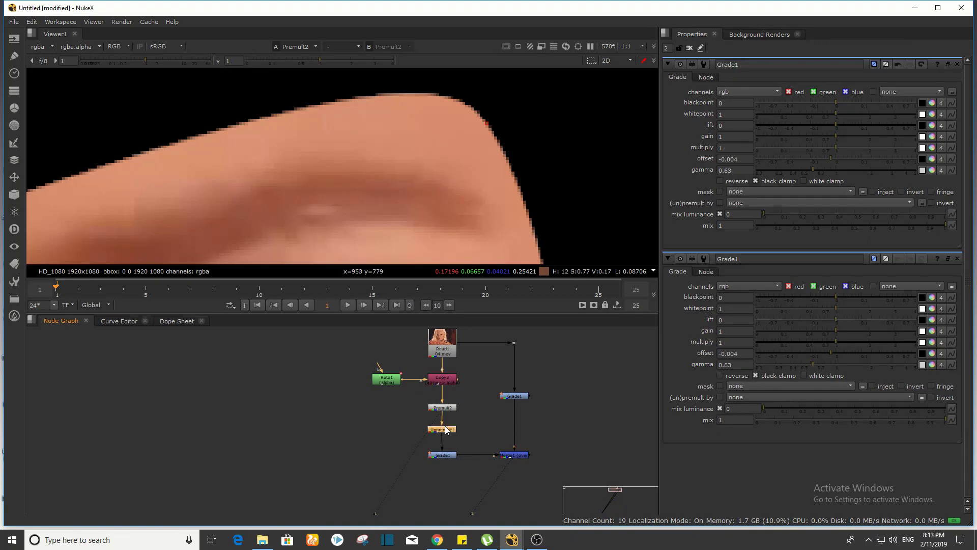
key("1")
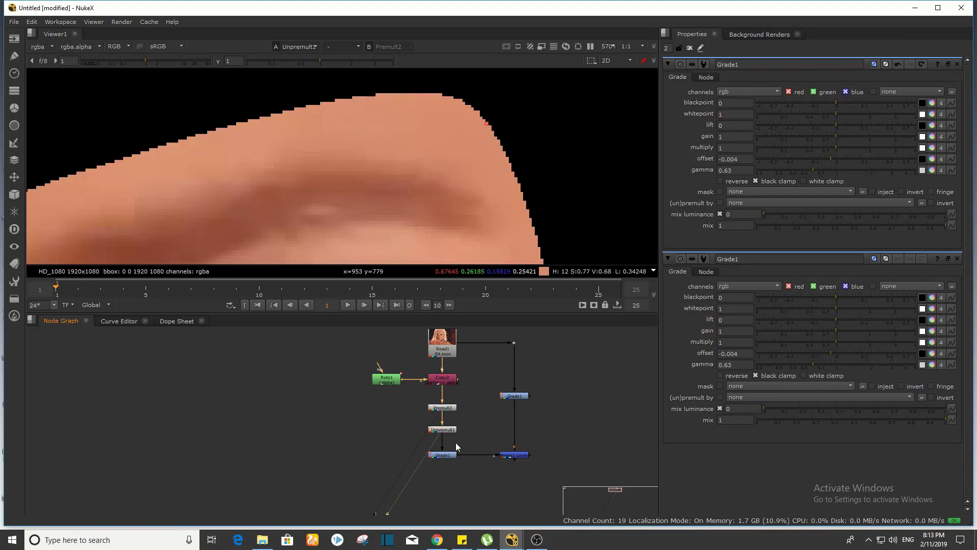
Put Premult2 and Unpremult1 on separate viewer inputs and inspect the curved corner of the roto edge at pixel level
scroll(480, 397, "up", 3)
left_click(413, 418)
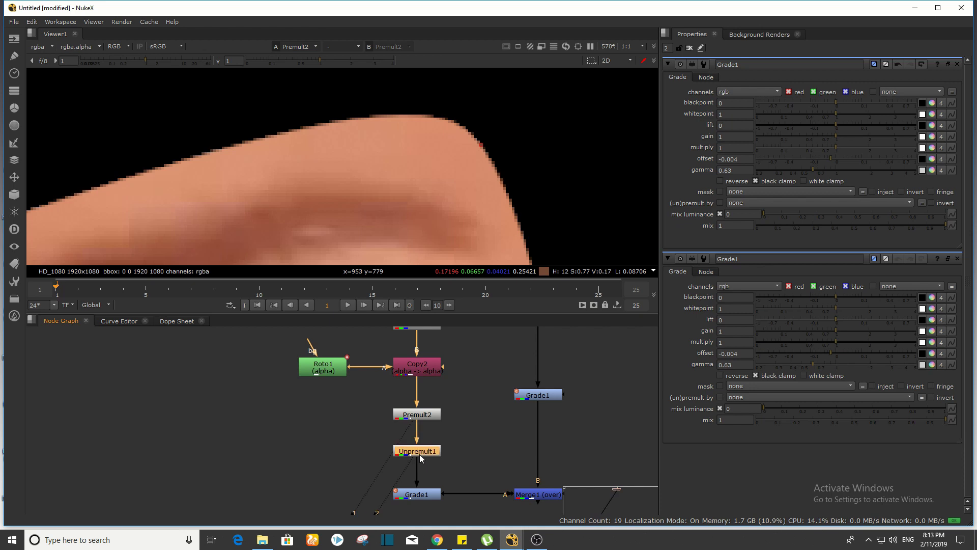
scroll(486, 209, "up", 5)
middle_click_drag(492, 64, 478, 178)
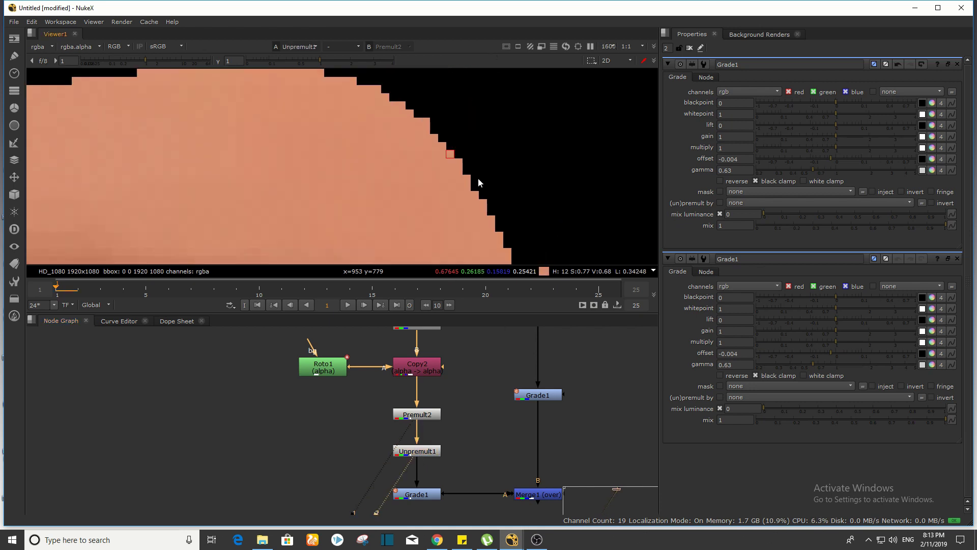
scroll(478, 178, "up", 3)
Compare the edge pixels of the Premult2 and Unpremult1 outputs by switching repeatedly between the two viewer inputs
key("1")
key("2")
key("1")
key("2")
key("1")
key("1")
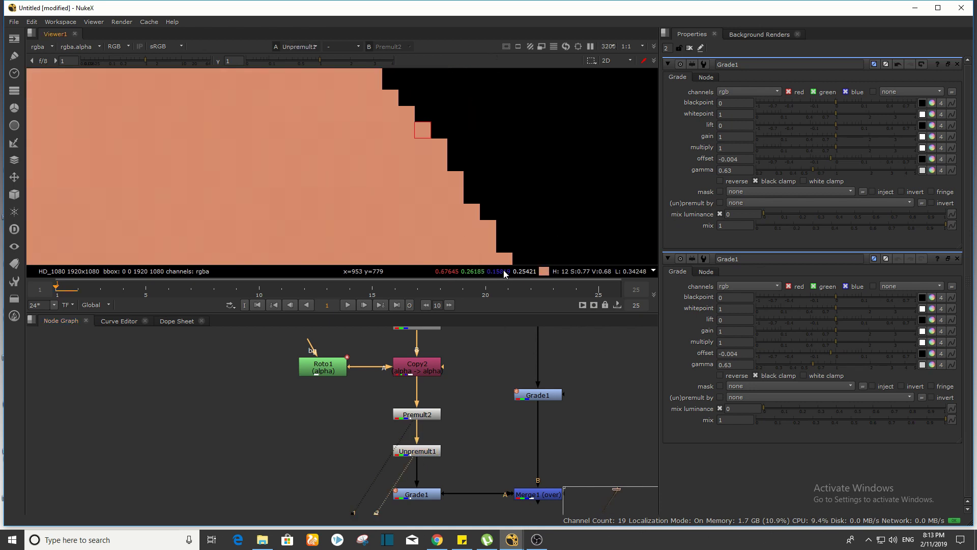
key("2")
key("1")
key("2")
key("1")
key("2")
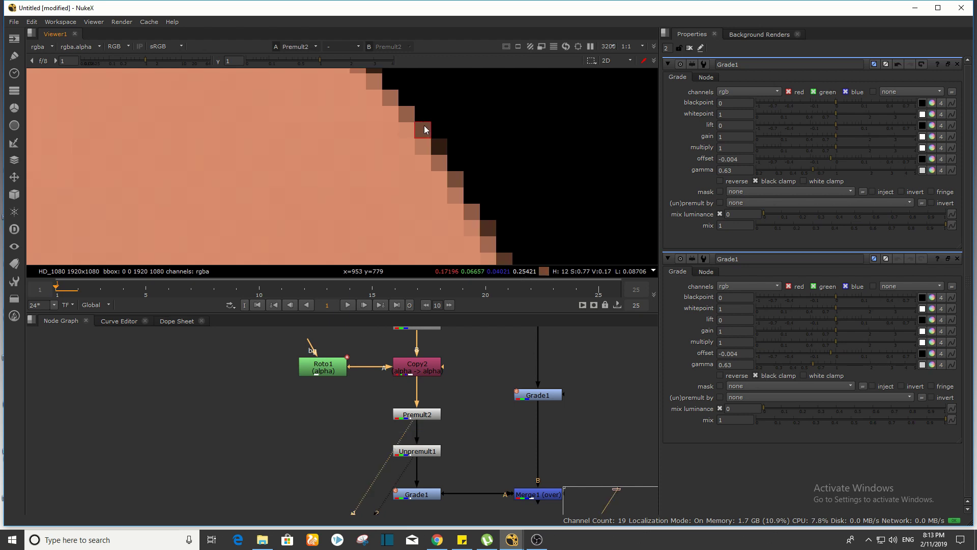
key("1")
key("2")
key("1")
Sample a black pixel outside the roto edge and compare Premult2 with Unpremult1 there
left_click(520, 130, "ctrl")
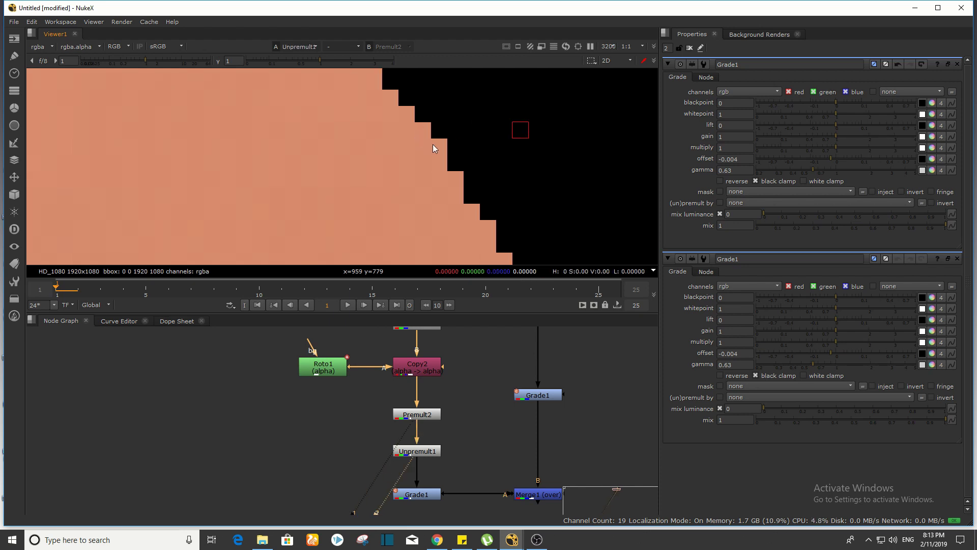
key("2")
key("1")
key("2")
key("1")
key("2")
key("2")
key("1")
key("2")
key("1")
key("2")
View the Merge1 output and examine the roto outline around the eye
scroll(442, 153, "down", 8)
middle_click_drag(423, 485, 409, 468)
left_click(401, 457)
key("2")
left_click_drag(484, 410, 564, 495)
key("1")
scroll(465, 164, "down", 5)
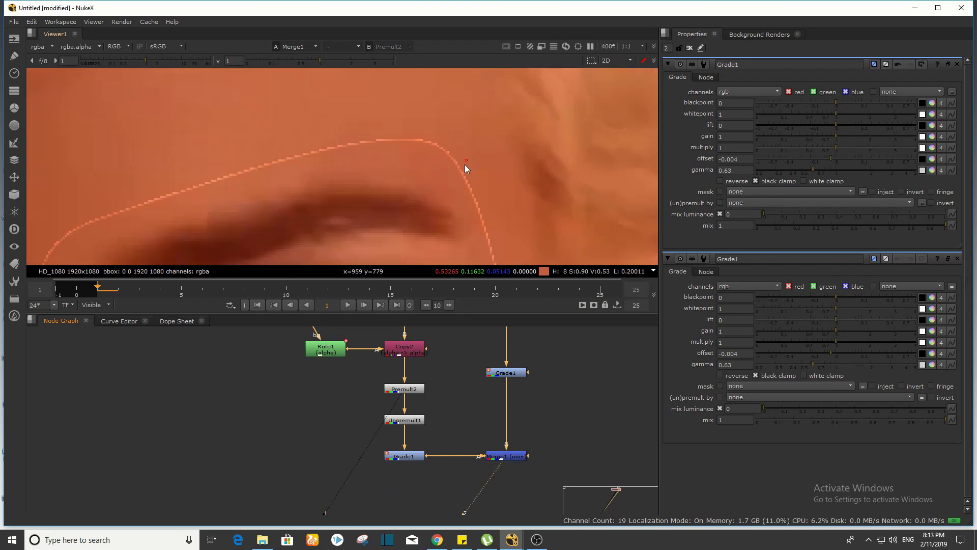
left_click_drag(464, 164, 324, 184)
Add a Premult node after Grade1 in the roto branch and align Merge1 level with it
left_click(407, 420)
middle_click_drag(411, 417, 399, 411)
left_click(393, 452)
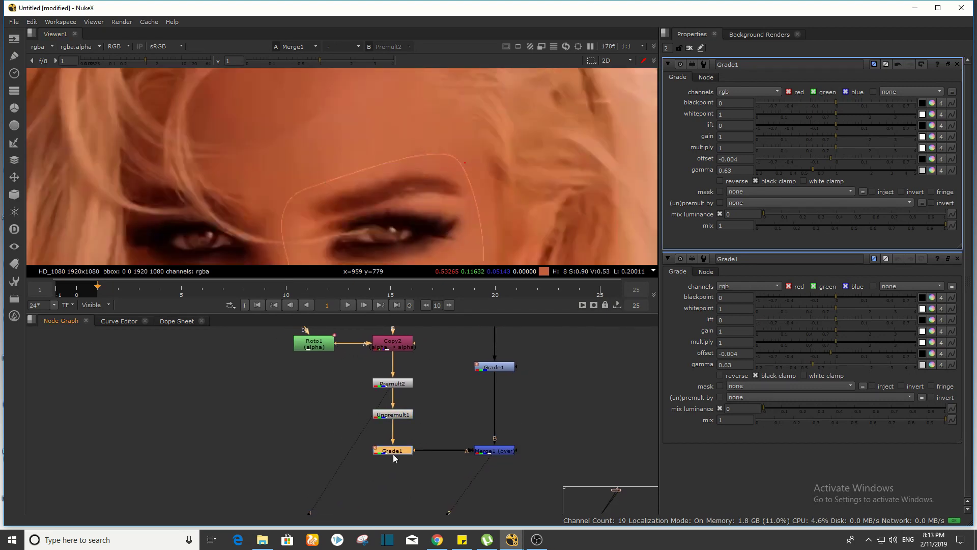
key("Tab")
type("ptre")
key("BackSpace")
key("BackSpace")
key("BackSpace")
type("re")
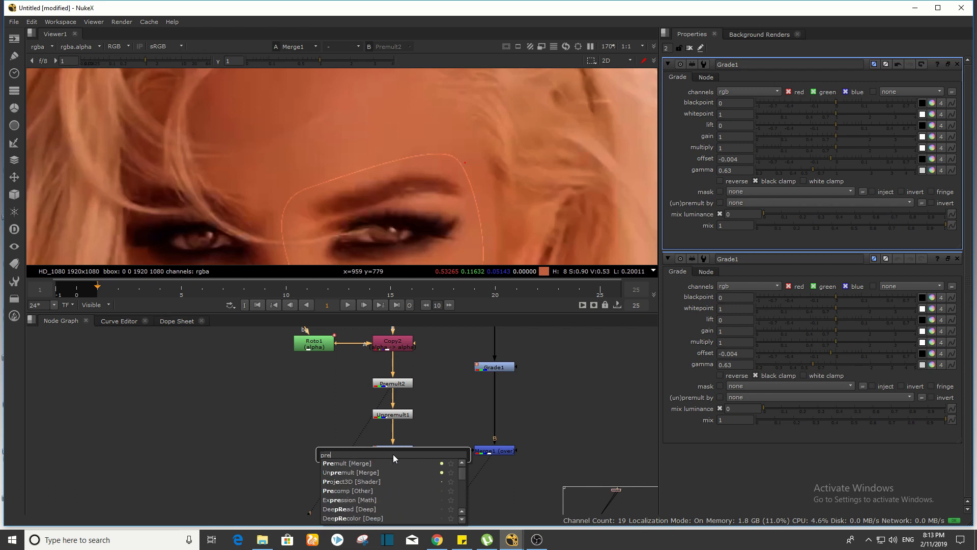
type("mu")
key("Return")
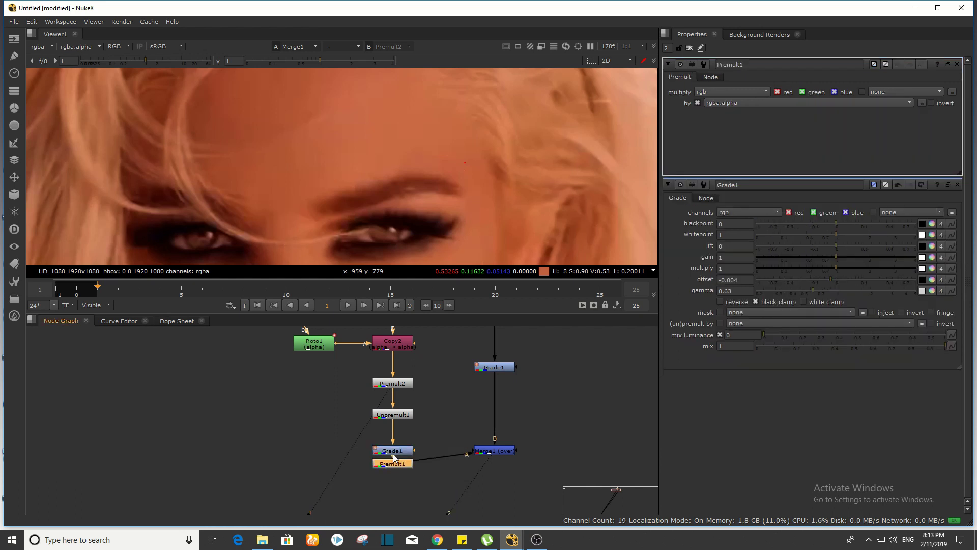
left_click(490, 451)
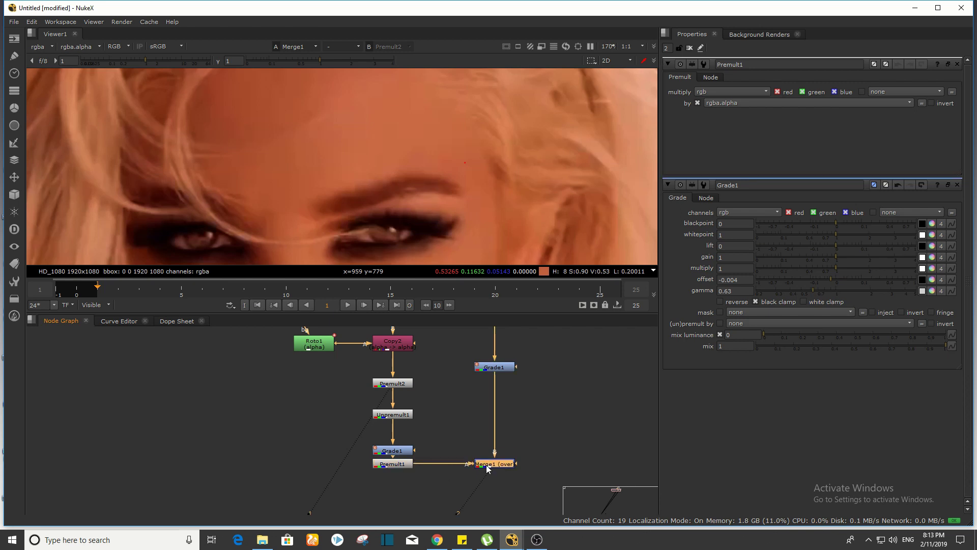
Set Read1 and Merge1 as viewer inputs and inspect the eye area of the merged image for a roto outline
scroll(487, 466, "down", 4)
left_click(479, 392)
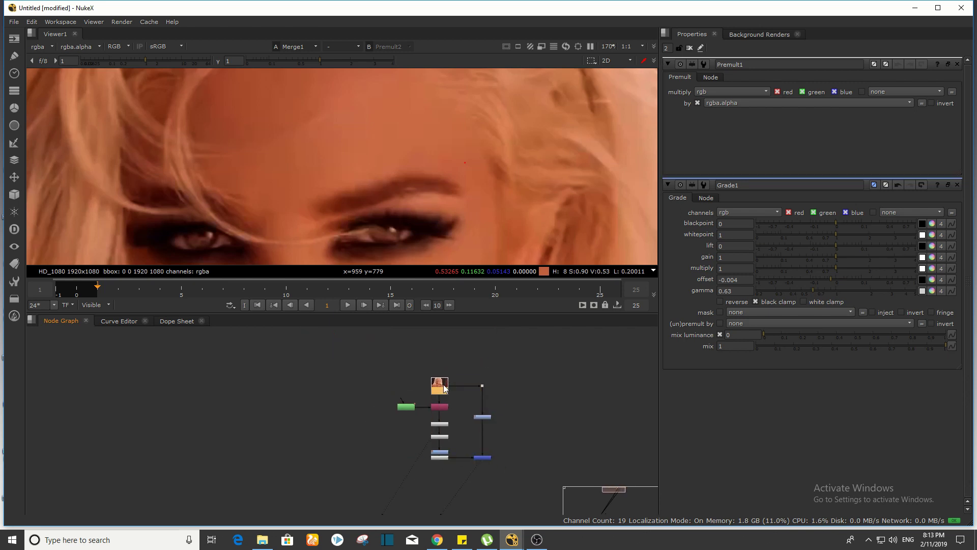
key("2")
left_click(483, 457)
key("1")
left_click(535, 497)
scroll(431, 132, "down", 6)
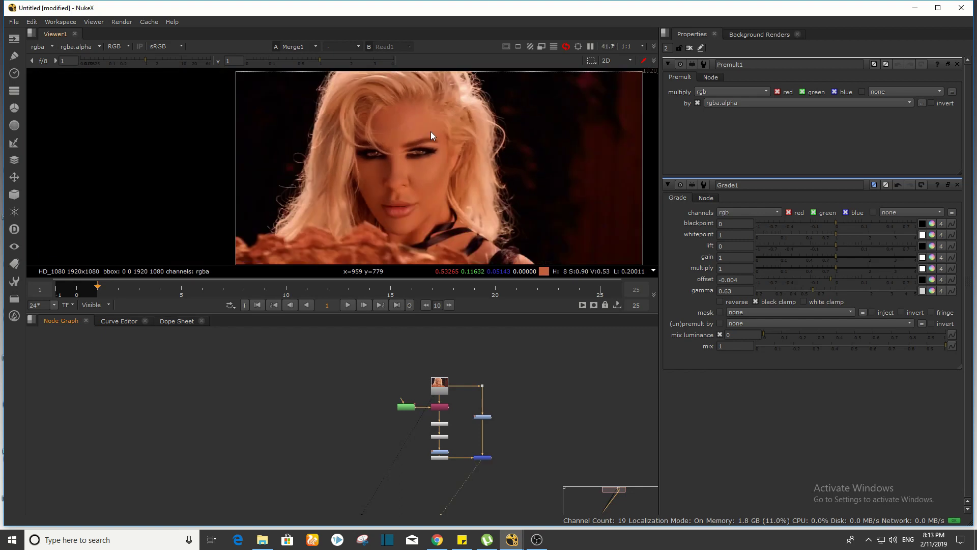
scroll(466, 465, "up", 3)
scroll(426, 133, "up", 3)
scroll(474, 181, "up", 2)
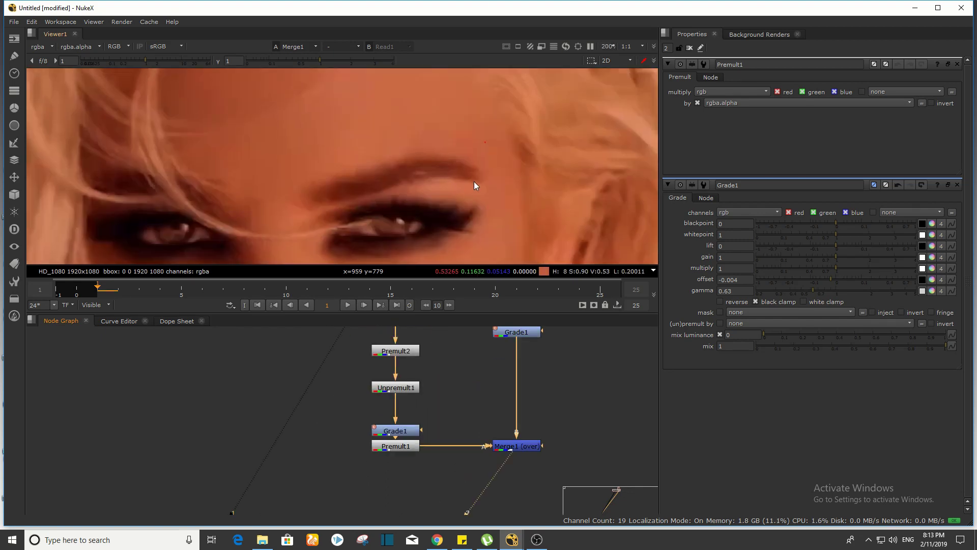
Move Unpremult1 lower in the node tree, closer to Grade1
scroll(475, 181, "down", 2)
middle_click_drag(428, 116, 419, 159)
middle_click_drag(491, 417, 504, 459)
left_click_drag(421, 430, 422, 445)
middle_click_drag(454, 430, 432, 403)
Toggle Unpremult1 and Premult1 off and on together to compare the merged image with and without them
left_click(400, 461)
left_click(400, 421, "shift")
key("d")
key("d")
key("d")
key("d")
Examine the eyebrow outline up close with Unpremult1 and Premult1 disabled, toggle both repeatedly and leave them enabled
middle_click_drag(429, 206, 431, 120)
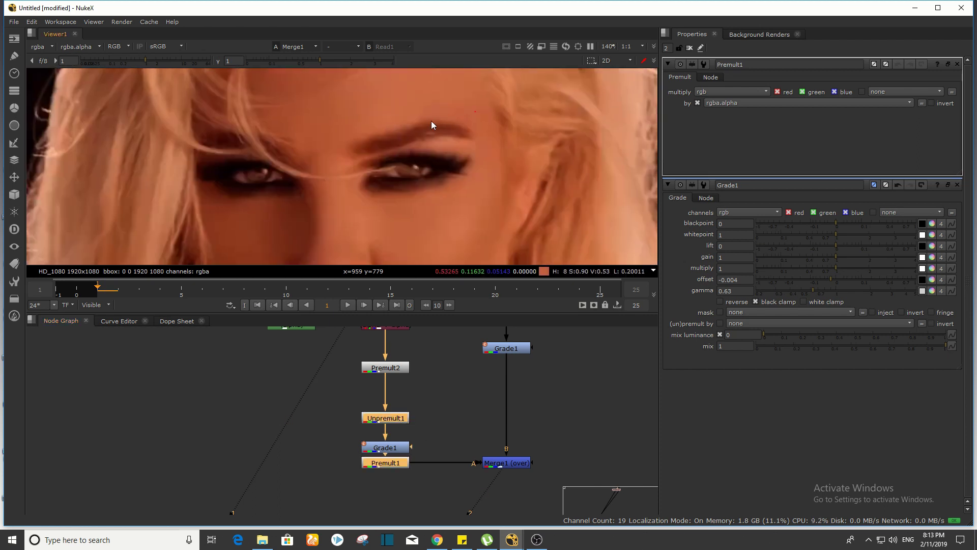
scroll(432, 120, "up", 5)
key("d")
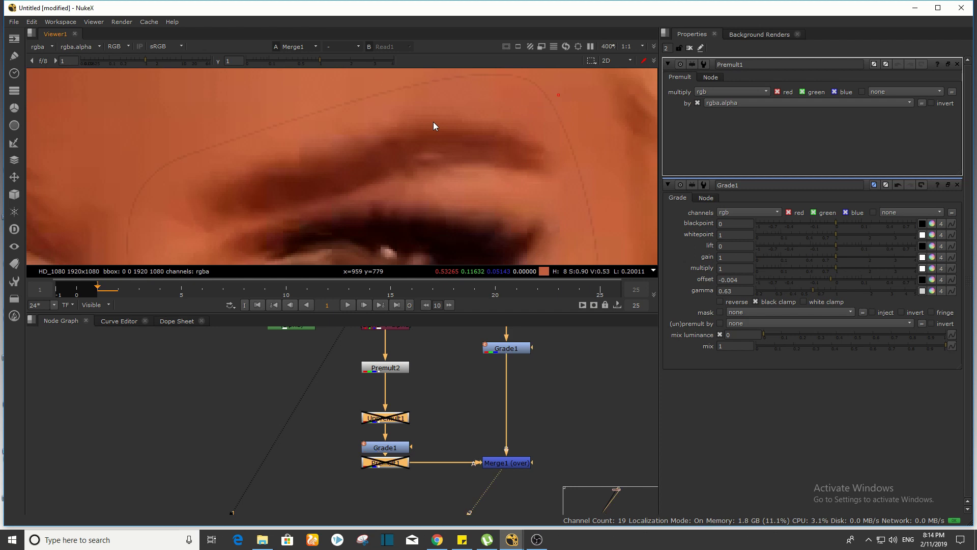
scroll(433, 126, "down", 4)
key("d")
key("d")
key("d")
key("d")
key("d")
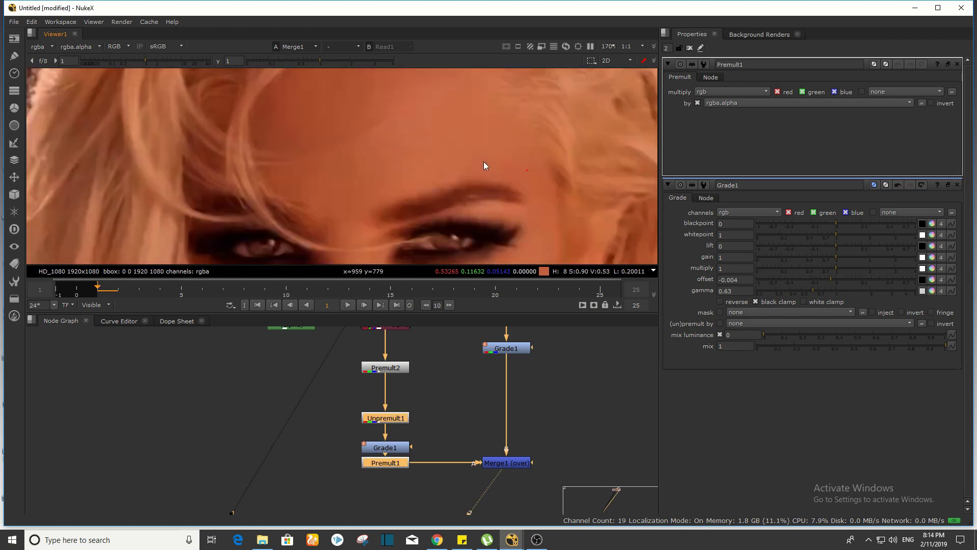
Review the full merged frame and the complete node tree from Read1 to Merge1
scroll(483, 164, "down", 5)
scroll(460, 446, "down", 5)
middle_click_drag(463, 364, 462, 393)
scroll(415, 403, "up", 3)
middle_click_drag(450, 442, 410, 406)
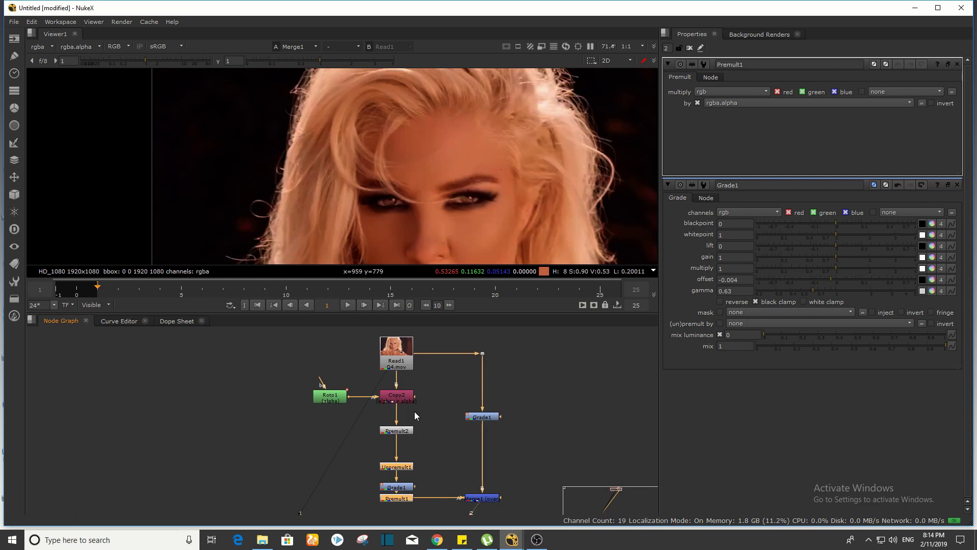
scroll(419, 170, "down", 4)
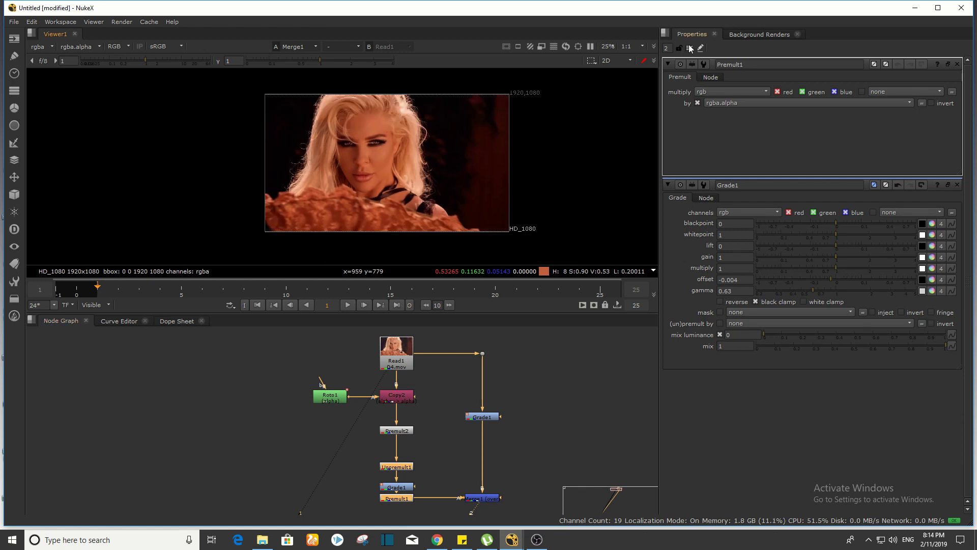
Limit the maximum number of open node property panels to 1
left_click_drag(671, 47, 624, 44)
type("1")
key("Return")
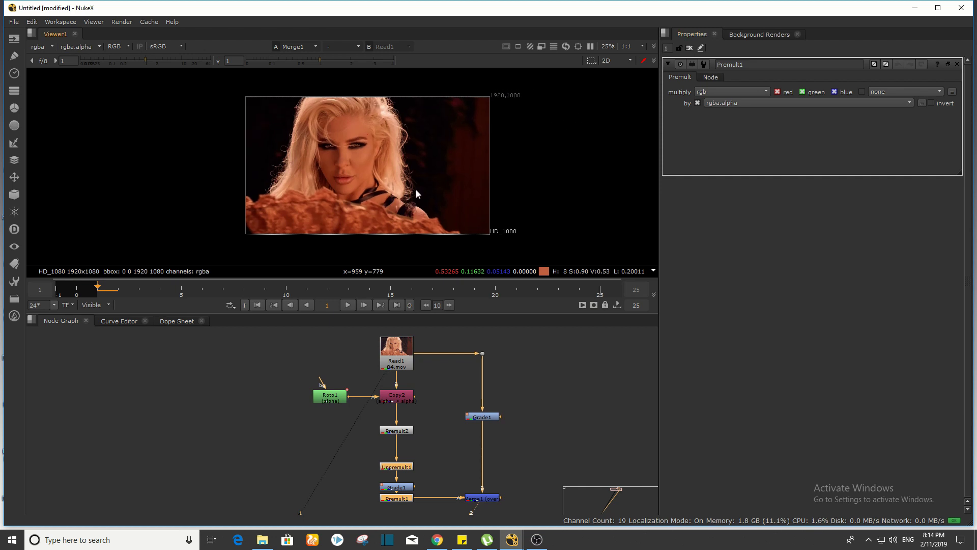
scroll(378, 191, "up", 2)
middle_click_drag(378, 191, 433, 211)
scroll(433, 211, "down", 1)
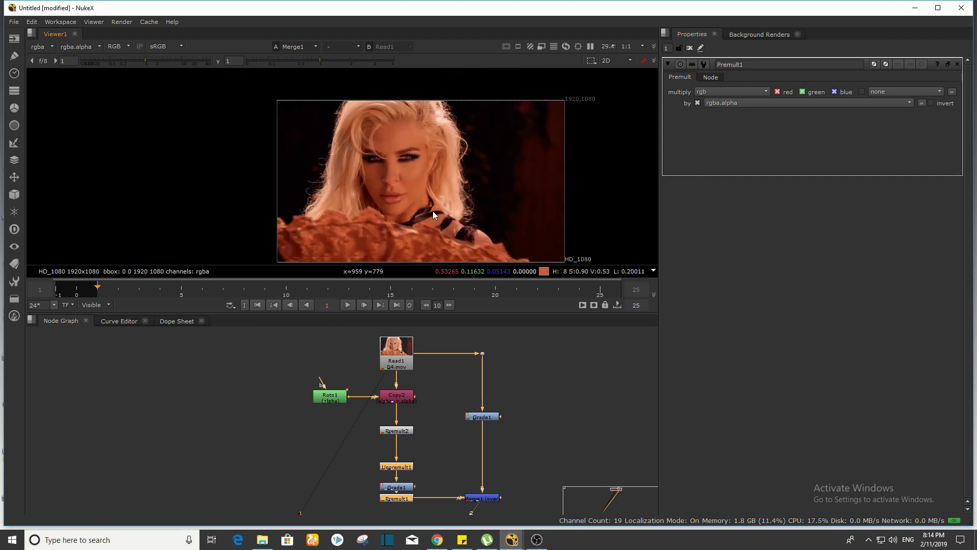